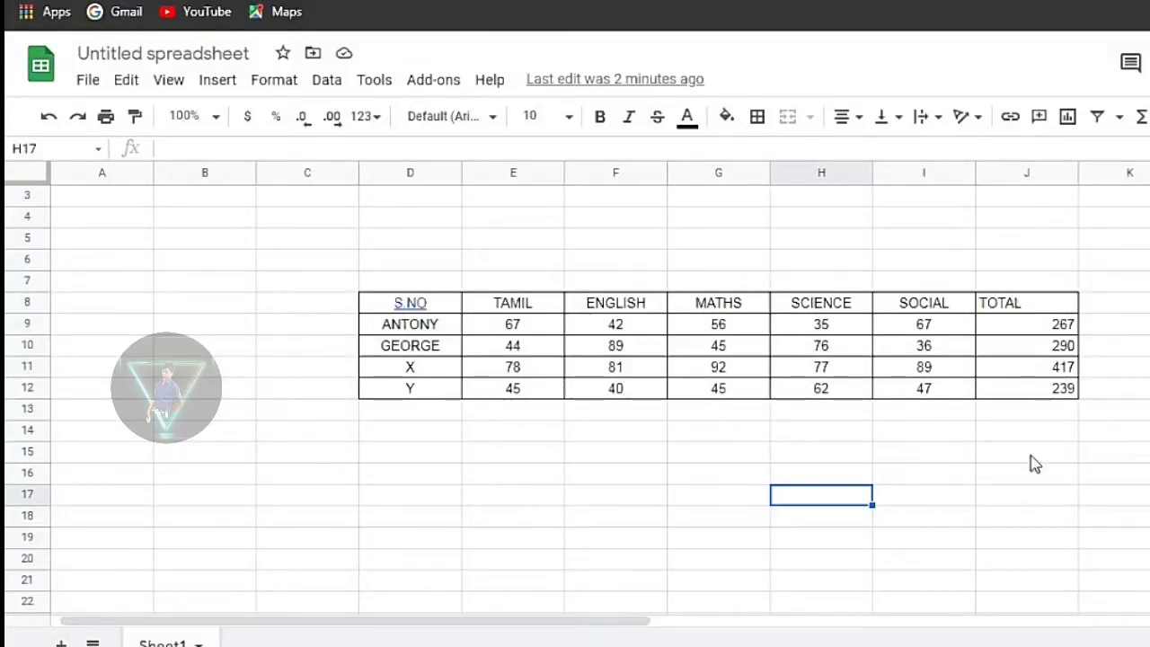
Zoom the browser to 110% and reload the Untitled marks spreadsheet
key(ctrl+plus)
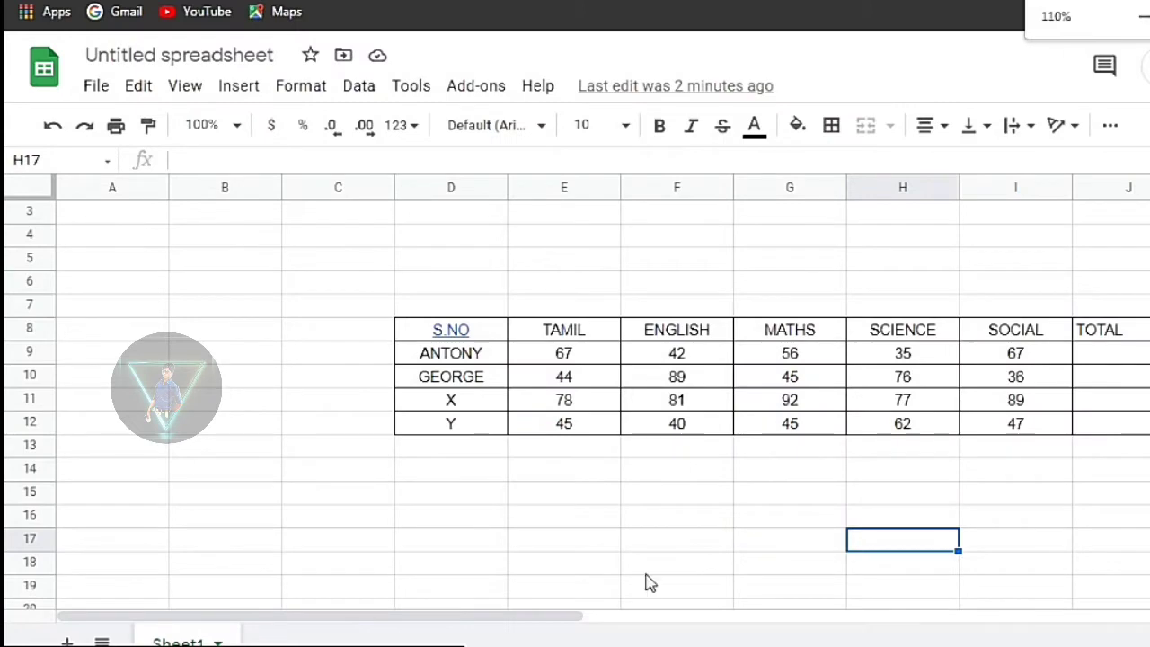
key(F5)
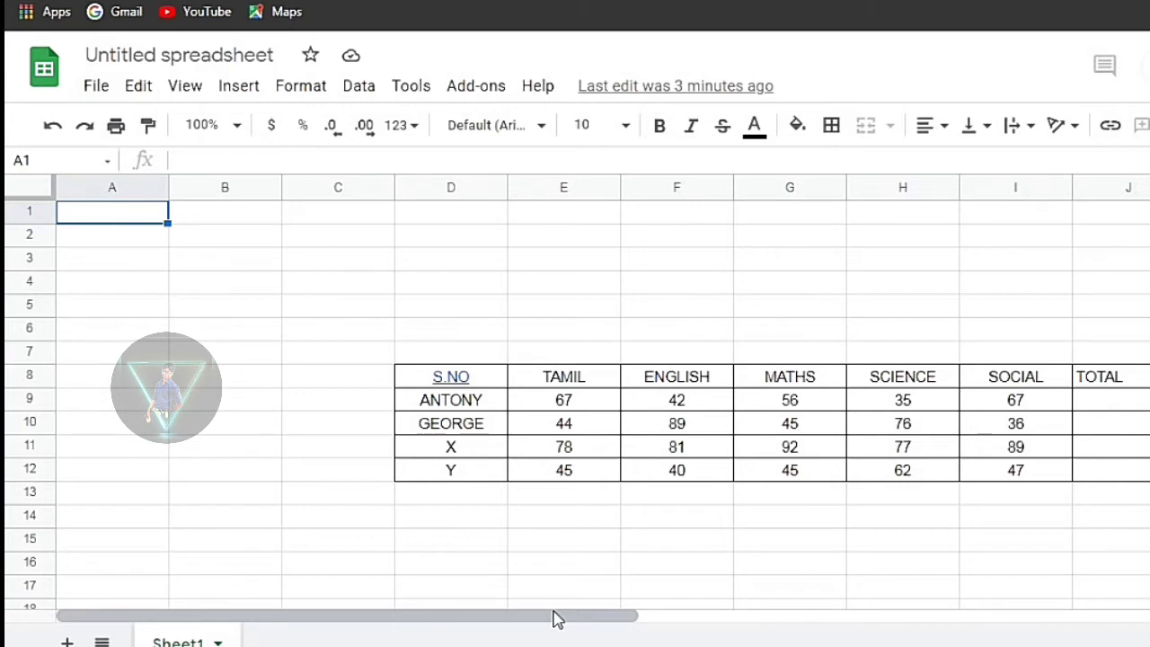
drag(548, 619, 618, 627)
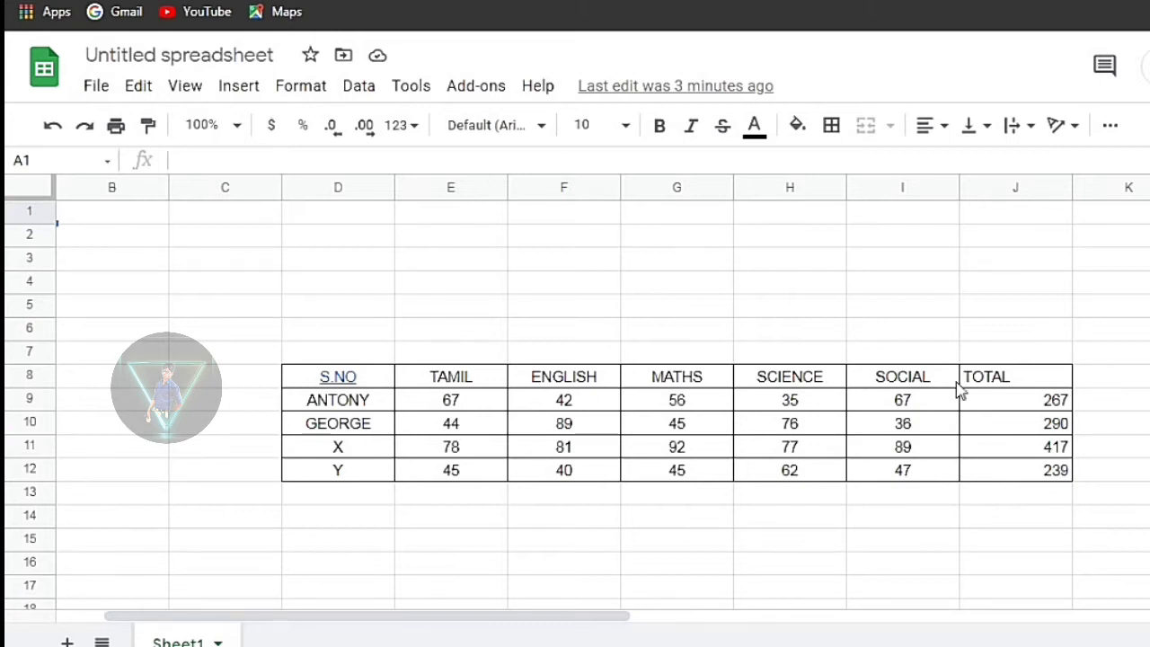
click(918, 288)
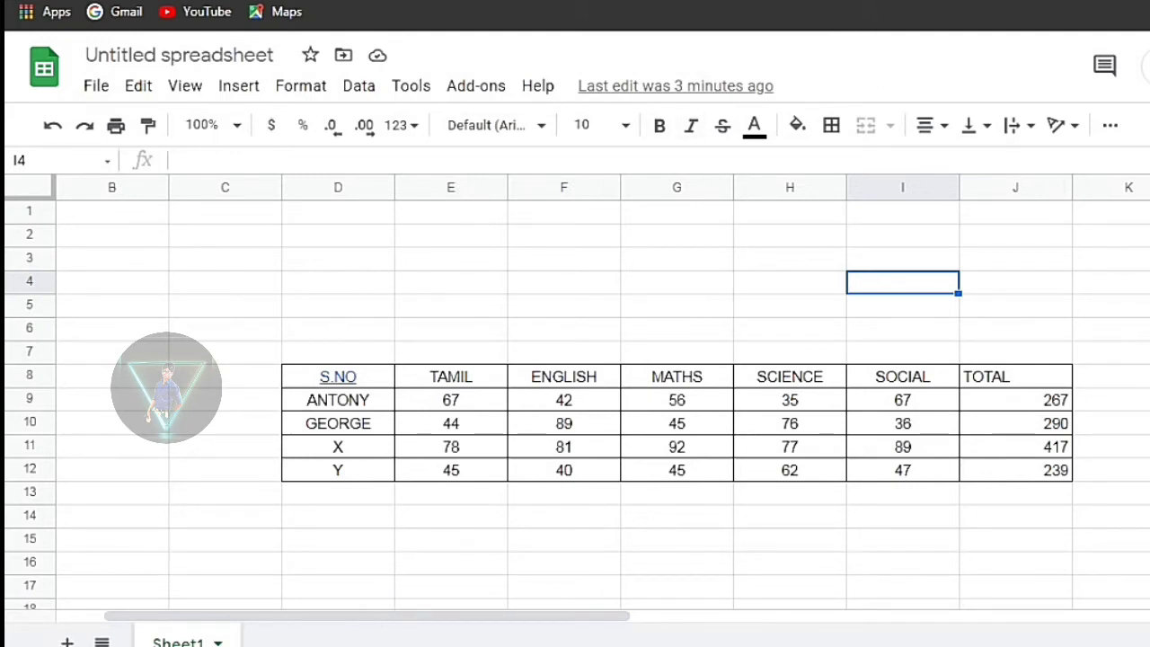
scroll(575, 396, down, 4)
scroll(575, 395, up, 2)
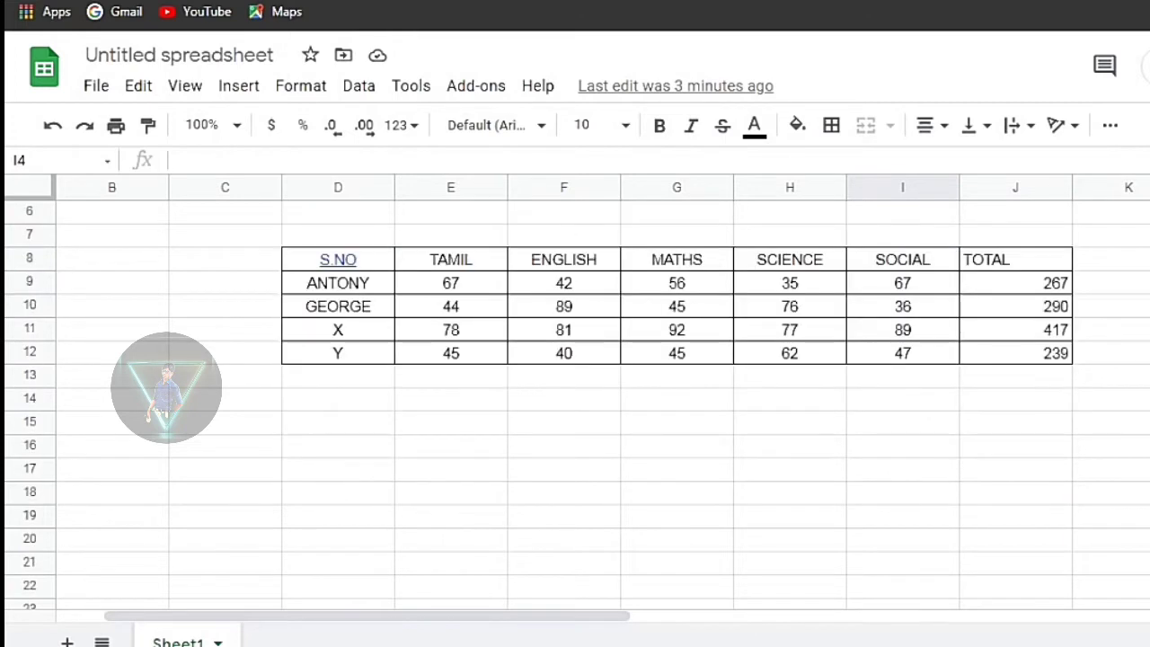
click(339, 284)
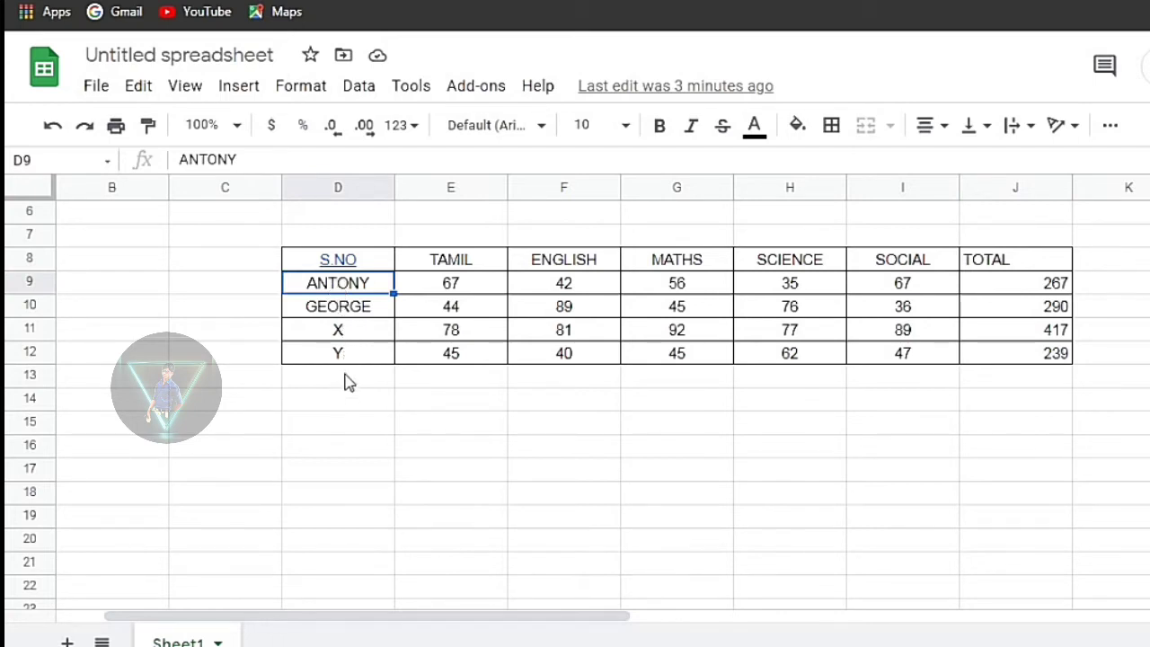
click(348, 407)
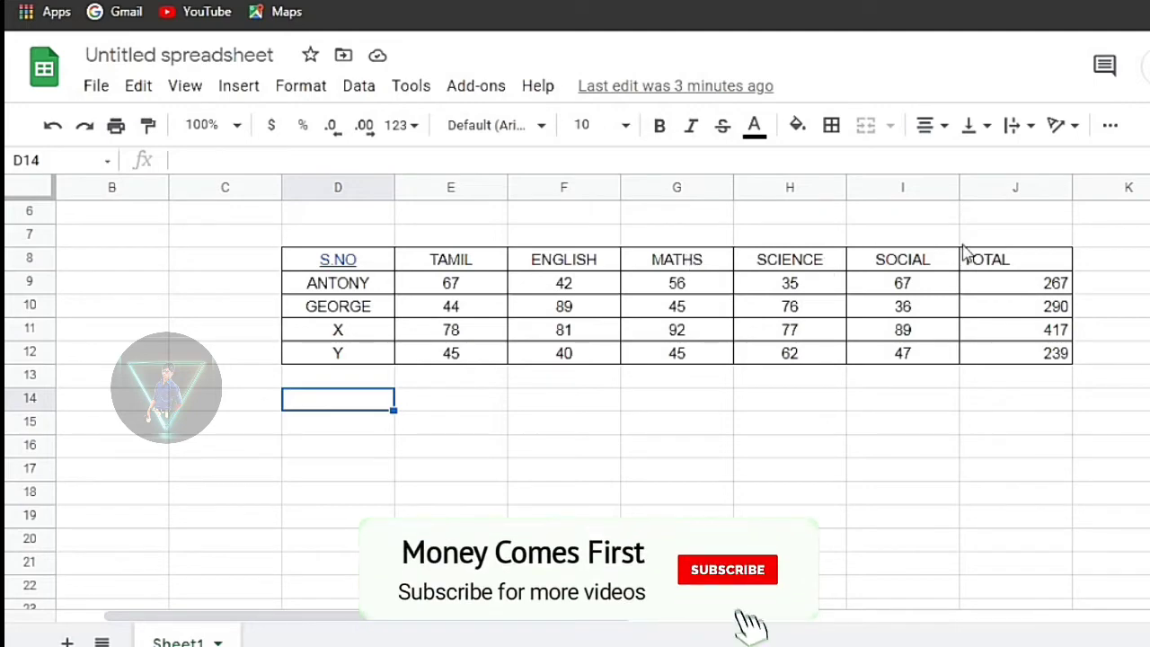
Center-align the whole TOTAL column J and dismiss the document status notice
click(1014, 258)
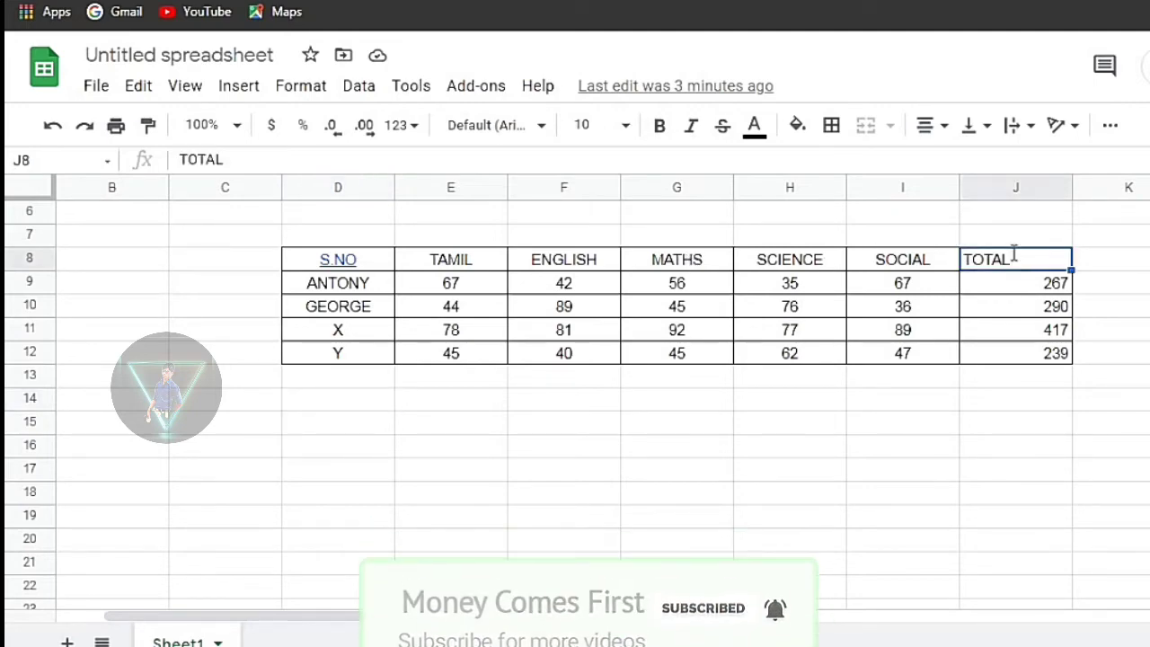
click(1012, 185)
click(932, 125)
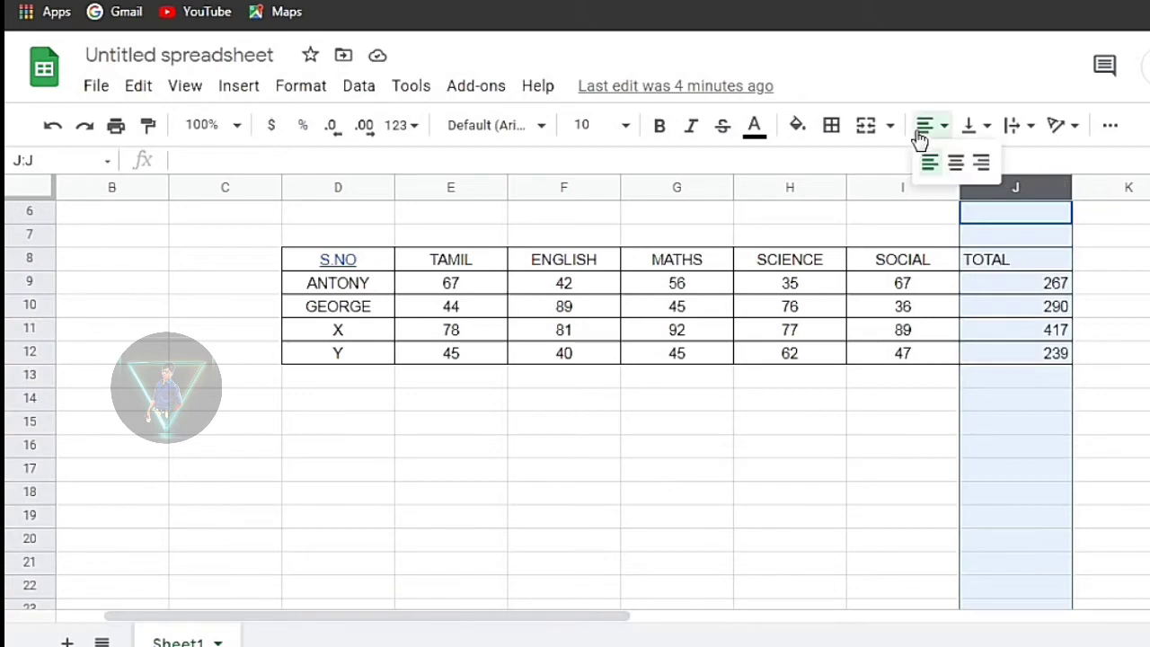
click(956, 165)
click(1114, 236)
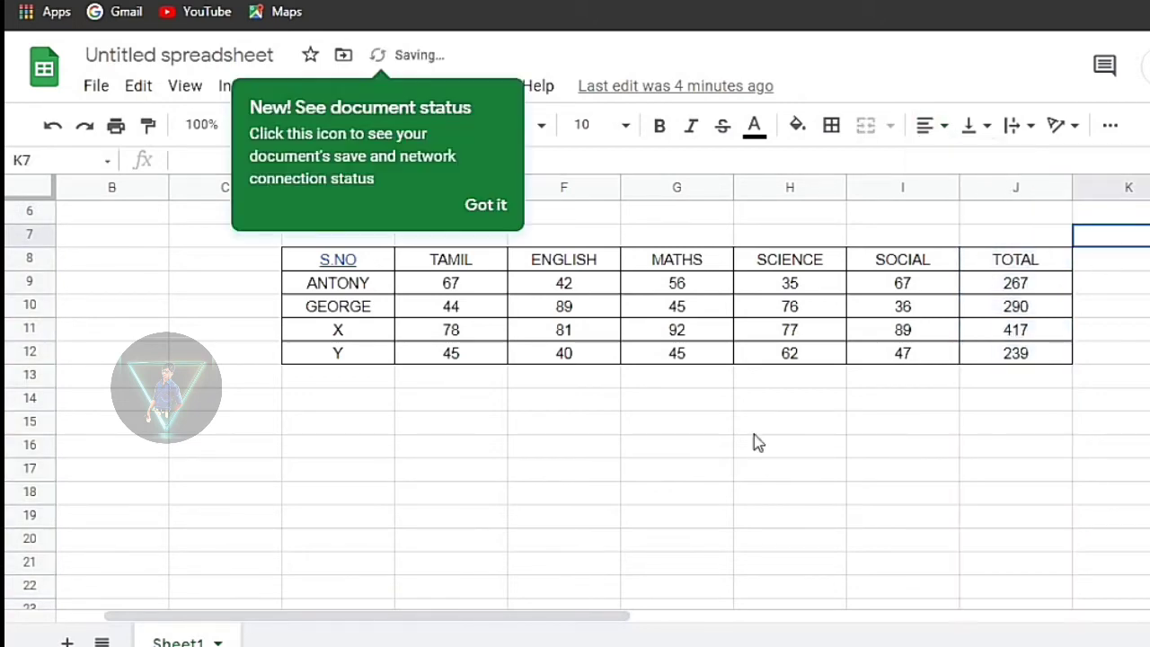
click(489, 208)
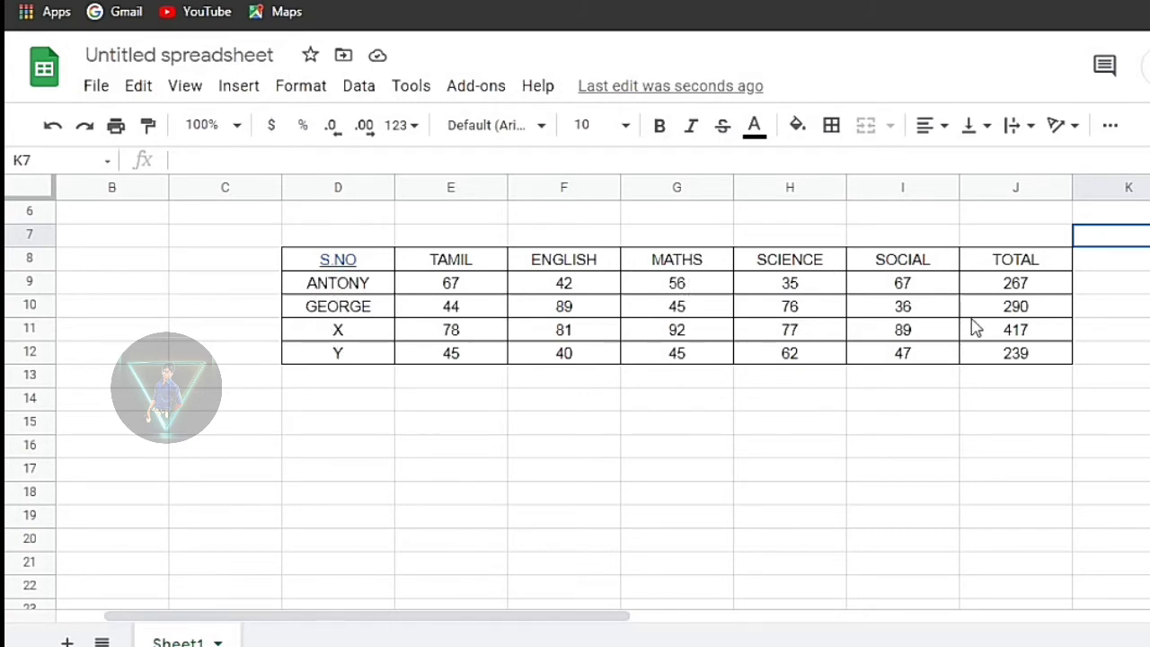
Erase the total formulas in J9 and J10, leaving both cells empty
click(1021, 290)
double_click(1021, 284)
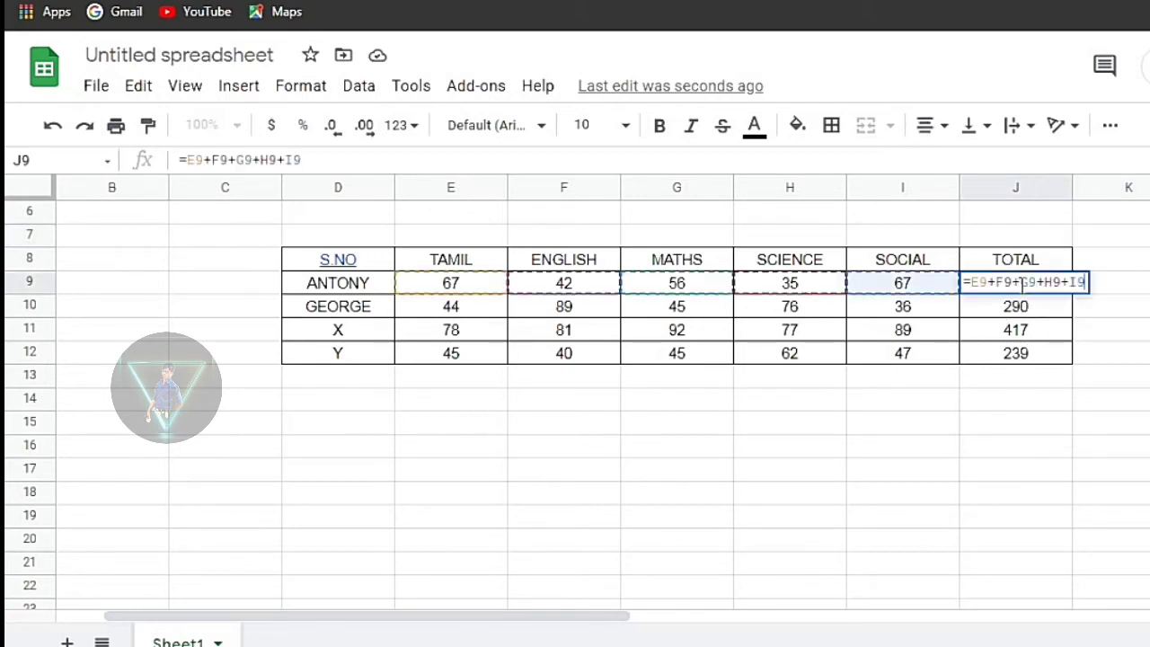
key(BackSpace)
key(BackSpace)
key(BackSpace)
key(BackSpace)
key(BackSpace)
key(BackSpace)
key(BackSpace)
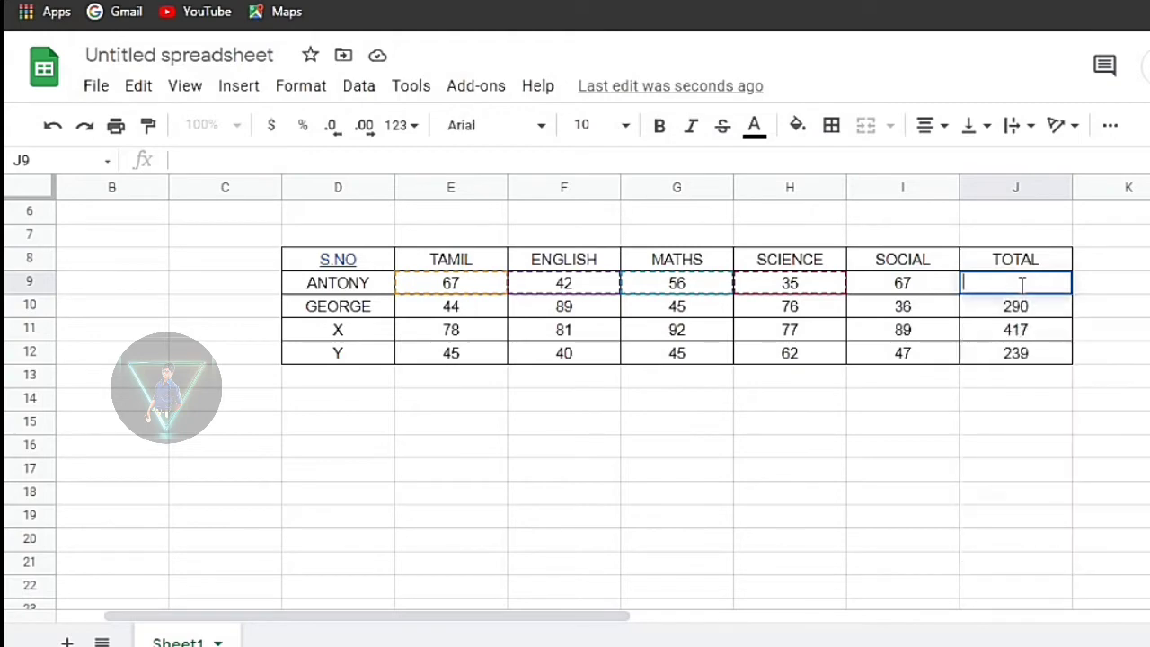
click(1025, 306)
double_click(1024, 306)
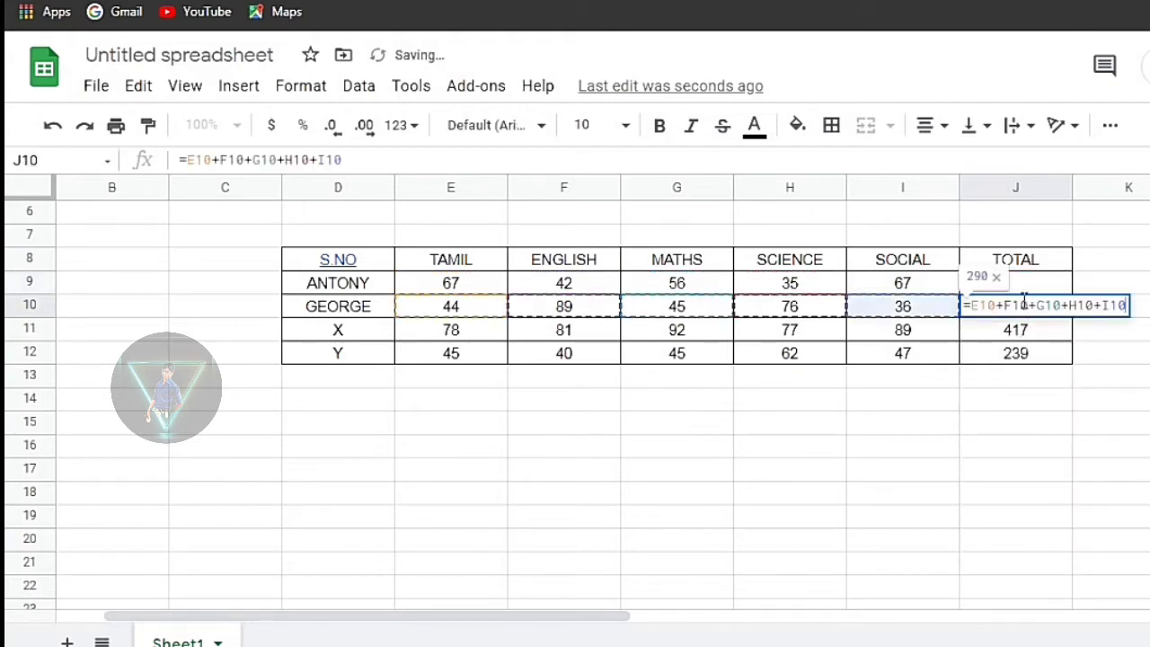
key(BackSpace)
key(BackSpace)
key(BackSpace)
key(BackSpace)
key(BackSpace)
key(BackSpace)
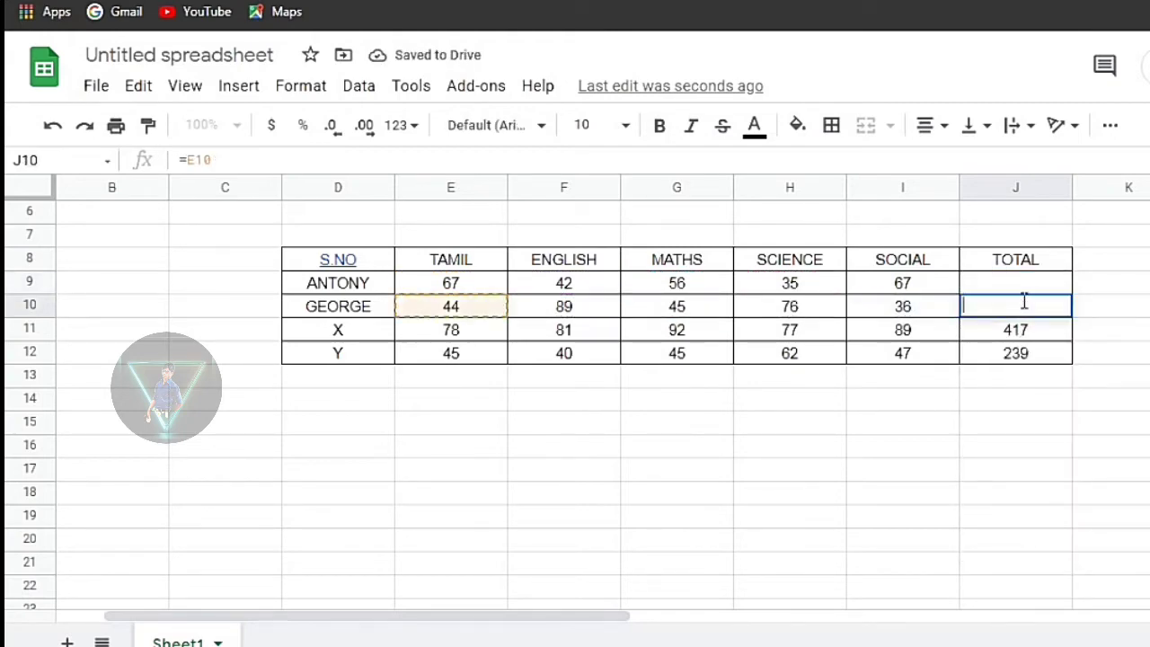
key(BackSpace)
key(BackSpace)
key(BackSpace)
click(1027, 331)
Erase the total formulas in J11 and J12, leaving both cells empty
double_click(1026, 330)
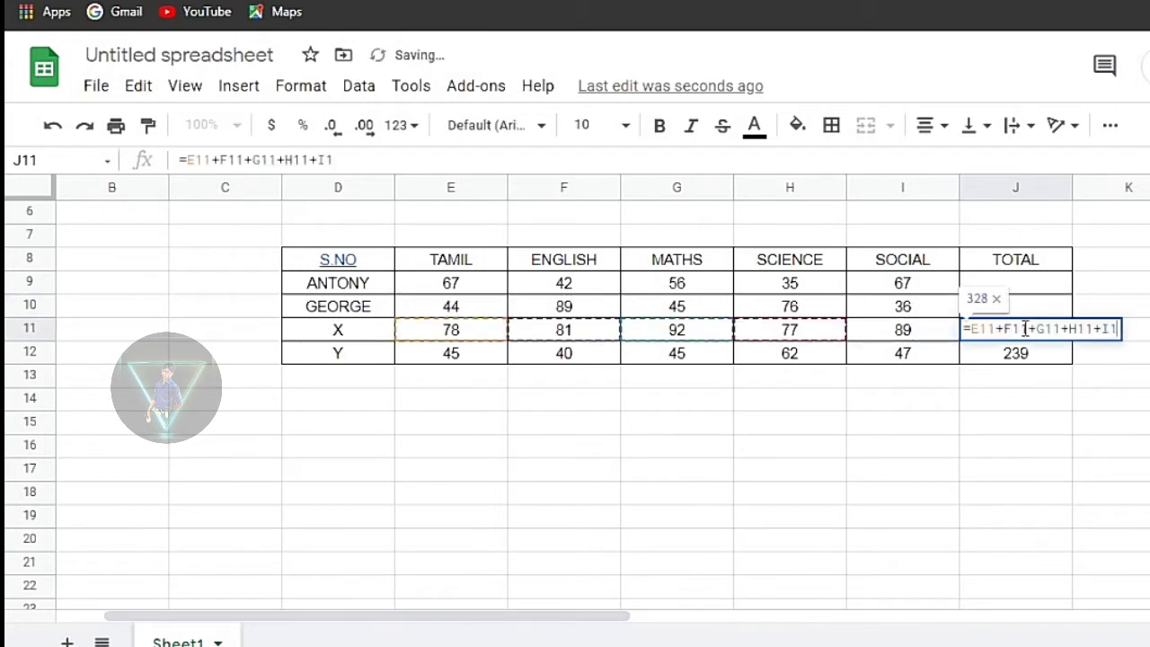
key(BackSpace)
key(BackSpace)
key(BackSpace)
key(BackSpace)
key(BackSpace)
key(BackSpace)
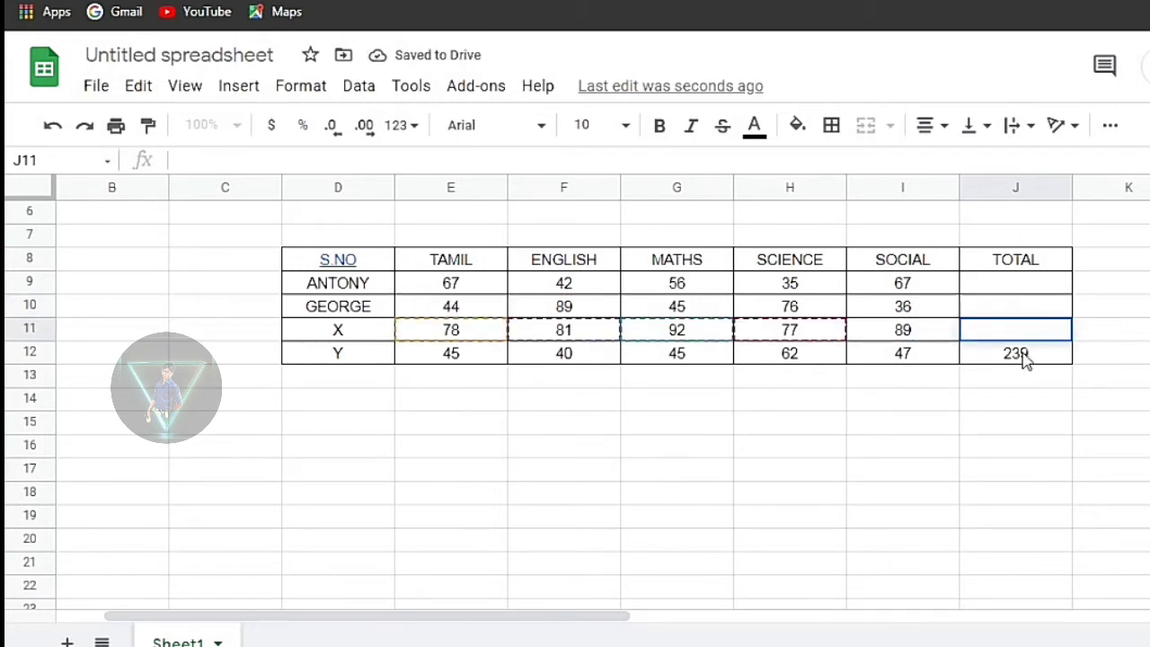
click(1026, 357)
double_click(1025, 353)
key(BackSpace)
key(BackSpace)
key(BackSpace)
key(BackSpace)
key(BackSpace)
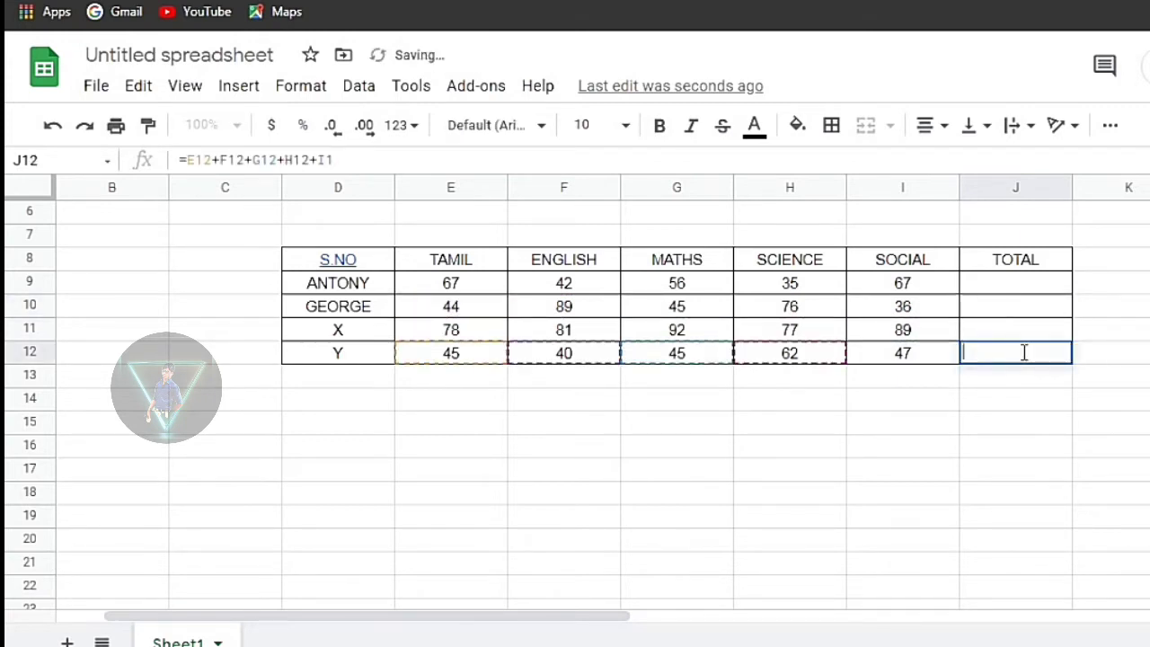
click(1025, 399)
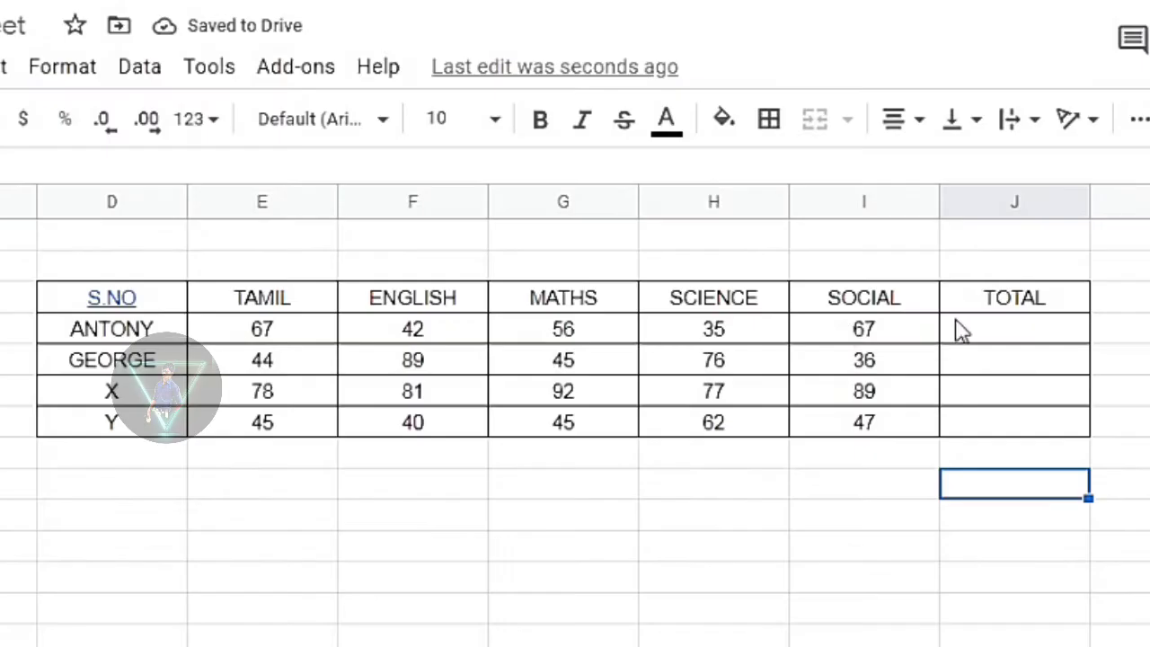
double_click(986, 329)
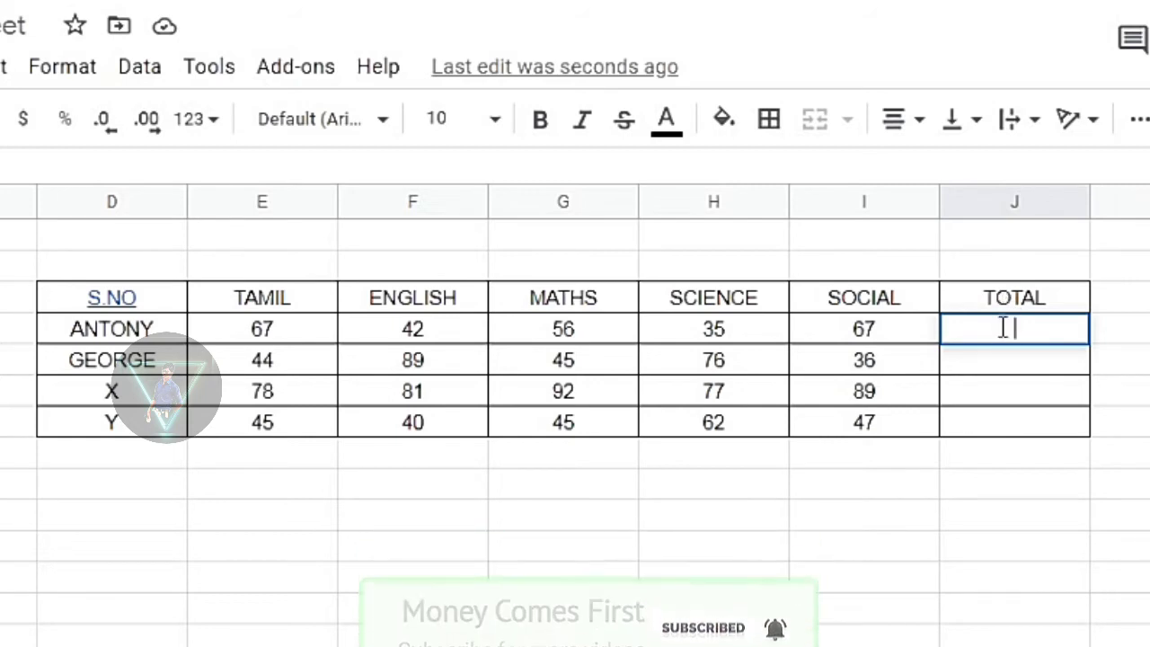
text(67)
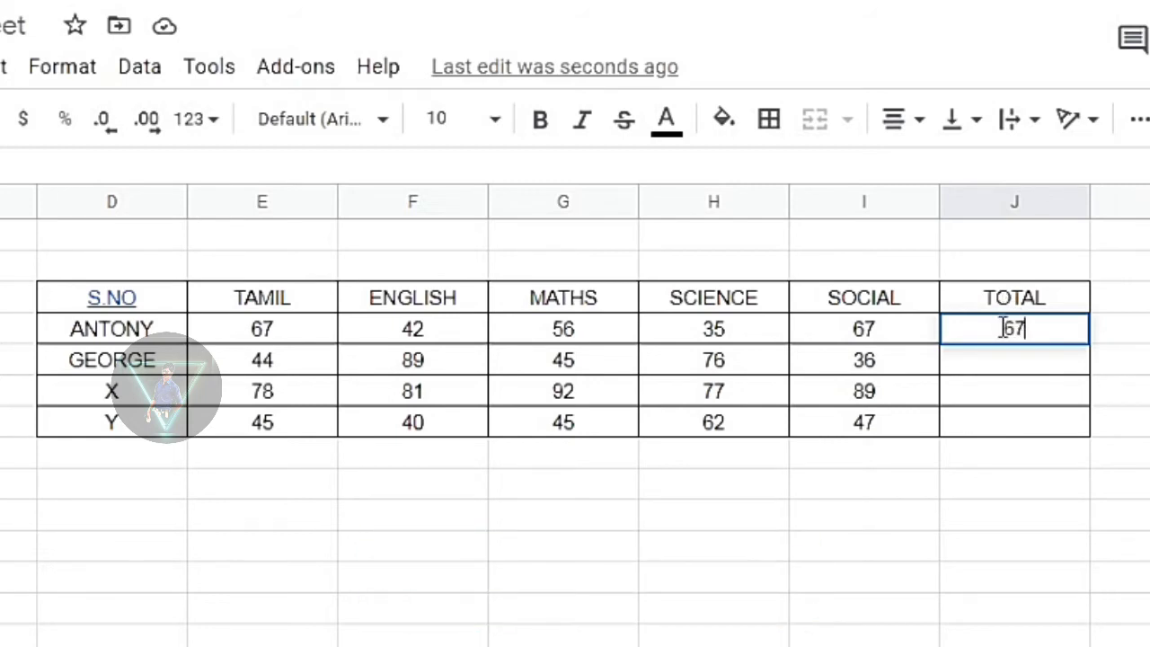
text(+)
text(42)
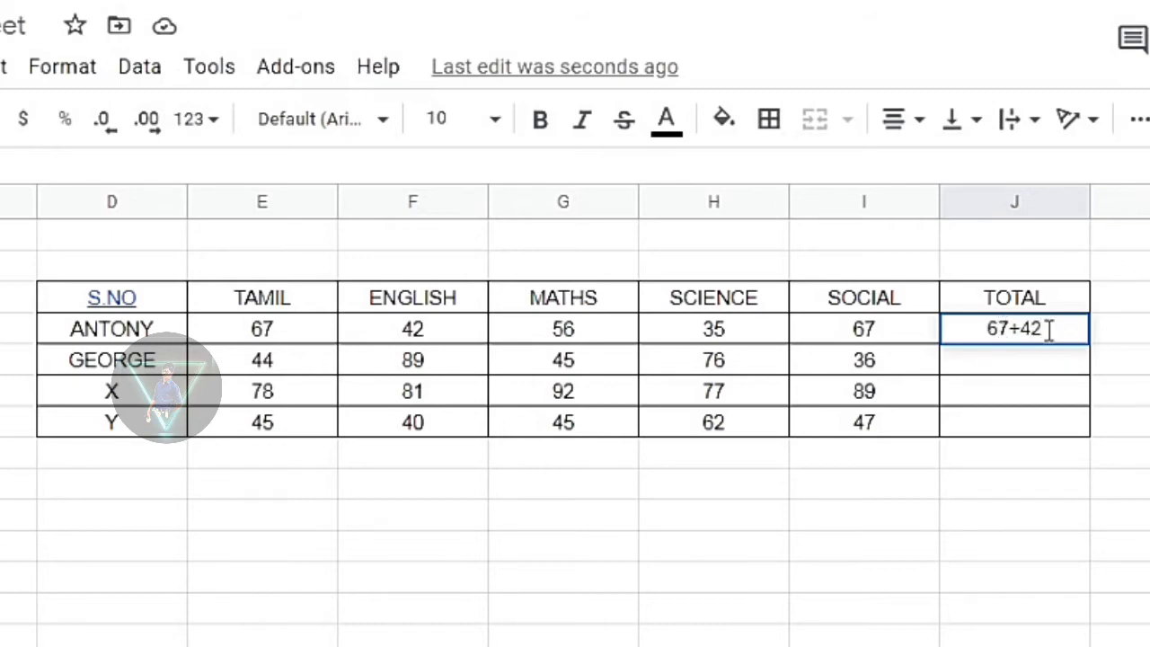
key(Return)
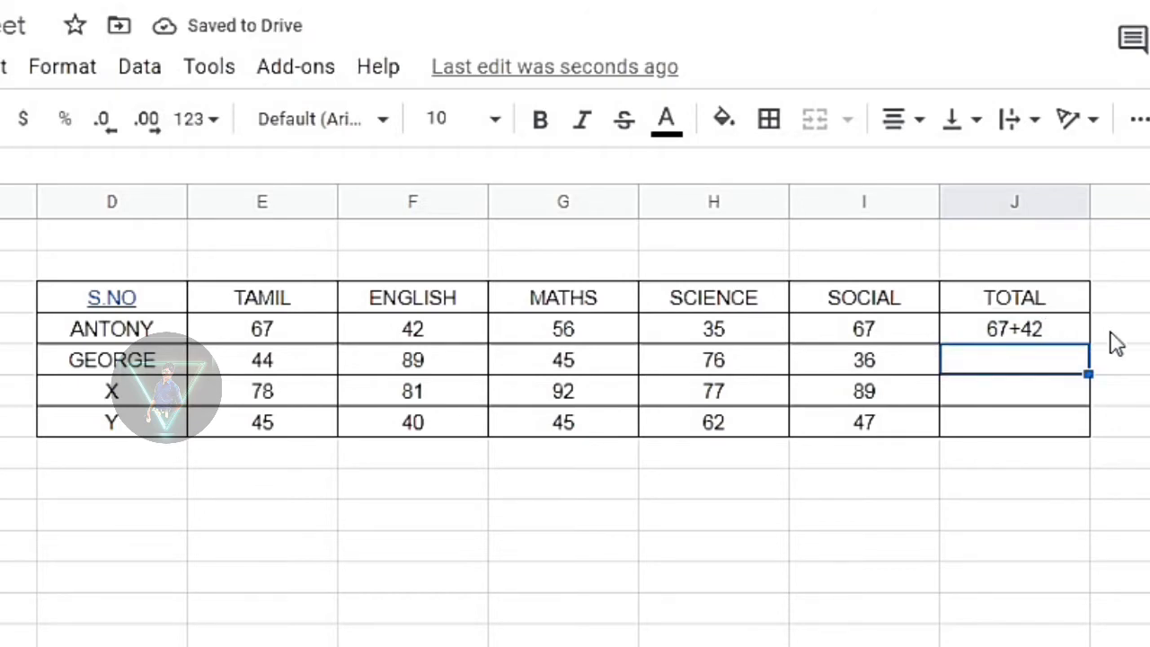
click(1061, 331)
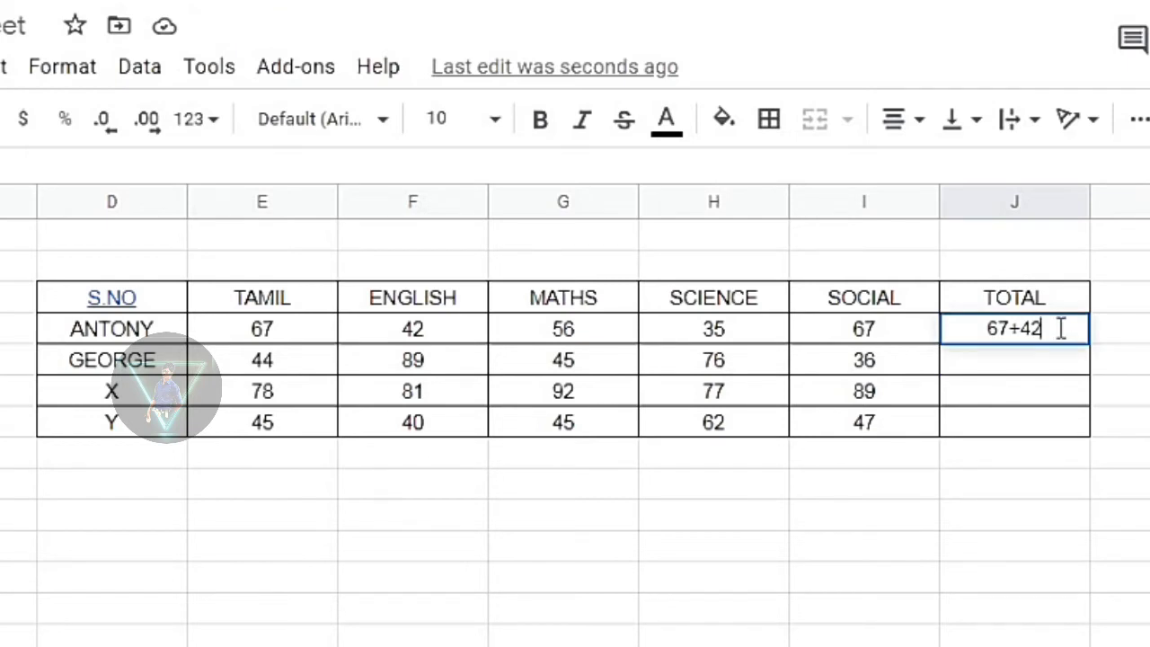
key(BackSpace)
key(BackSpace)
key(BackSpace)
key(BackSpace)
key(BackSpace)
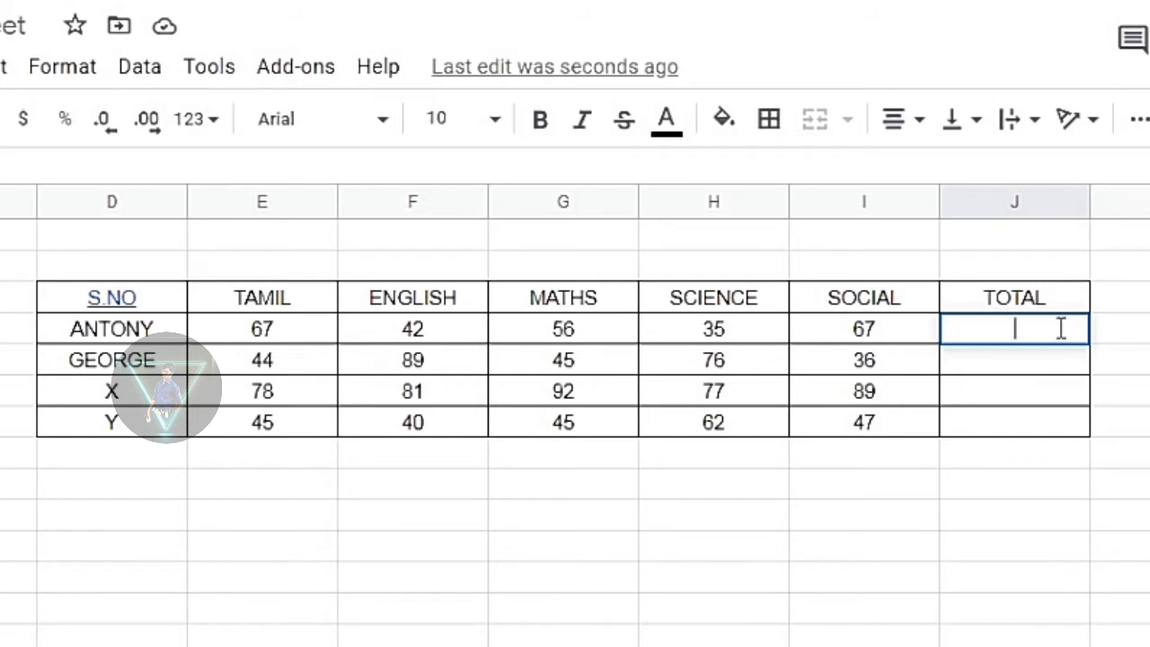
Enter =67+42 in ANTONY's TOTAL cell J9, showing 109
click(1114, 391)
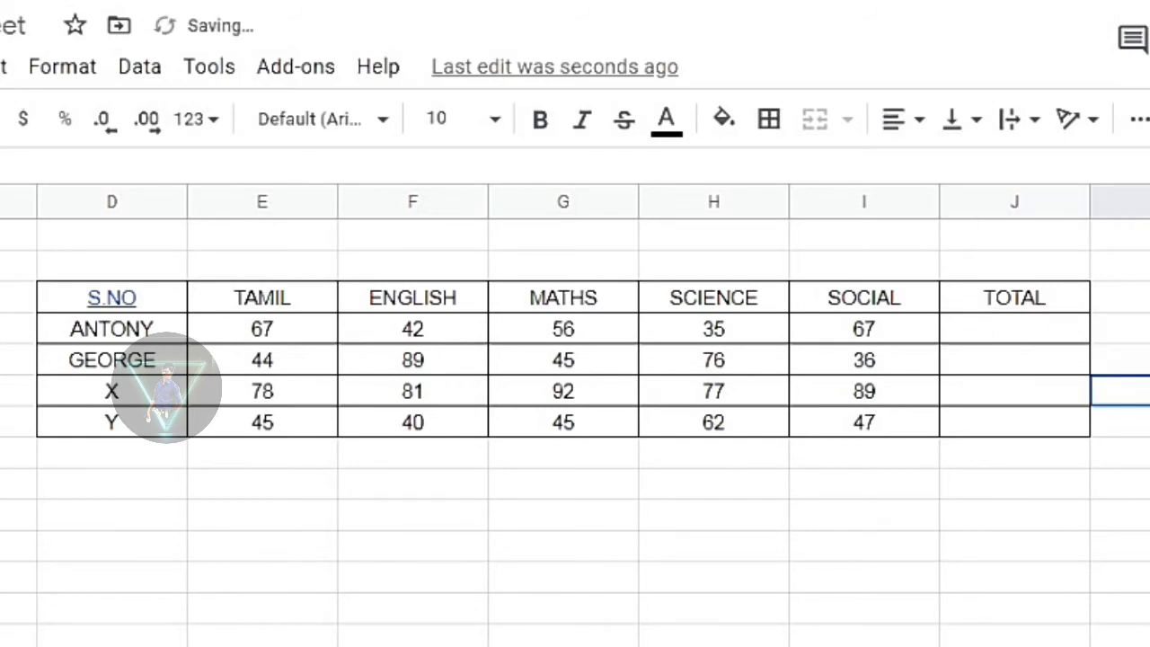
double_click(1039, 331)
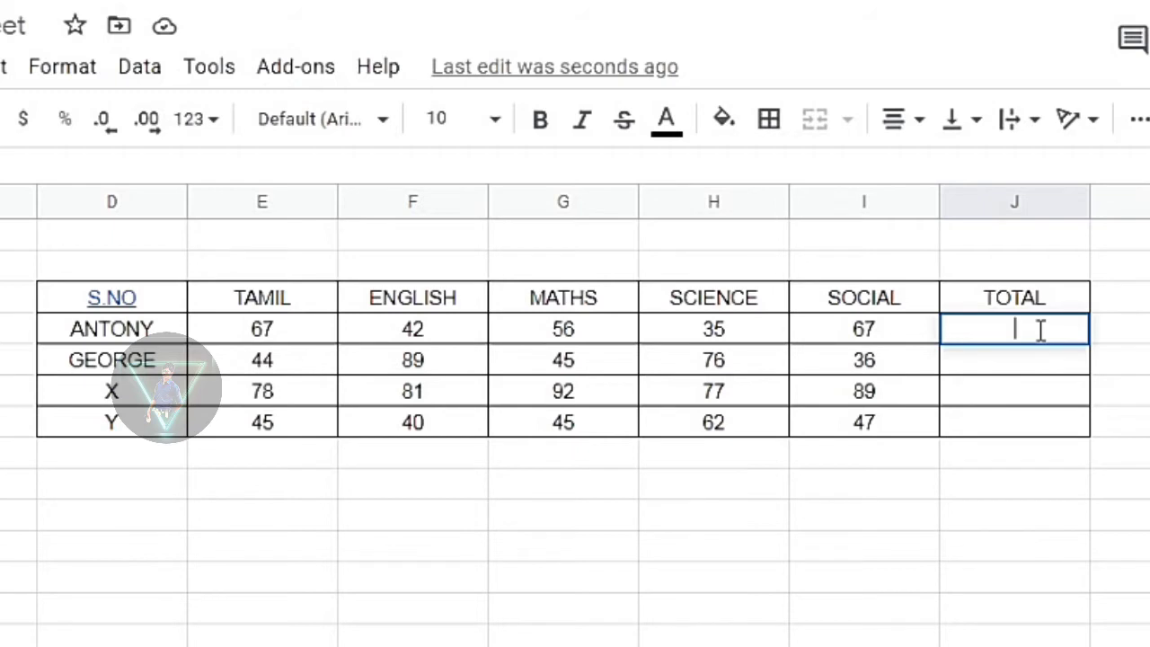
text(=)
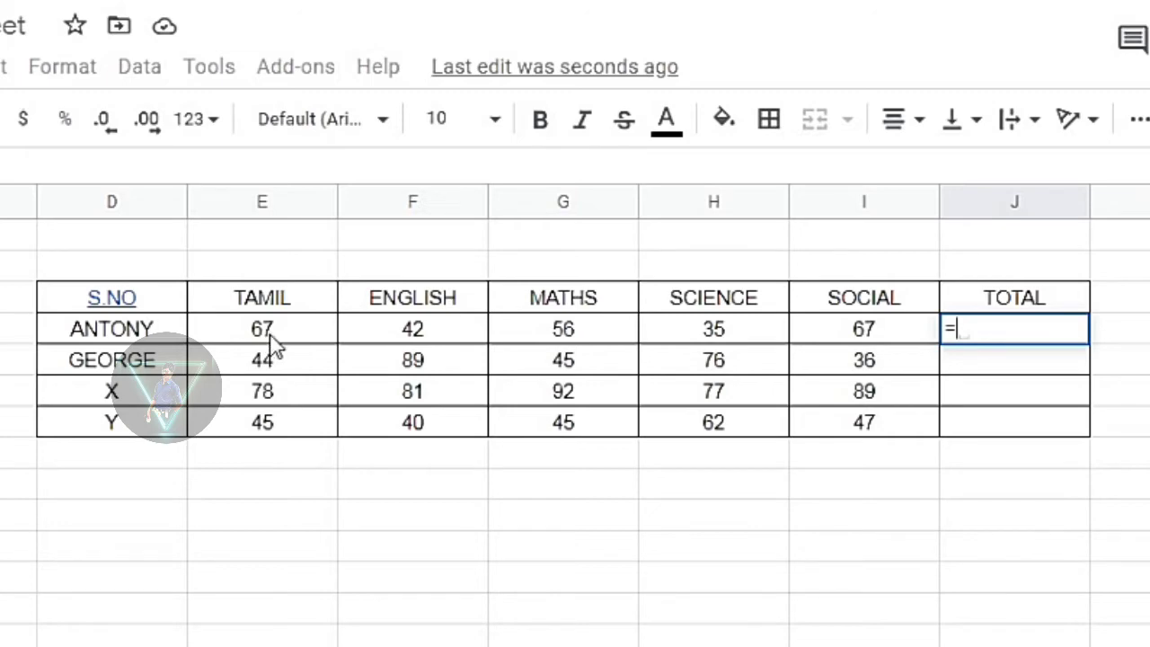
text(67)
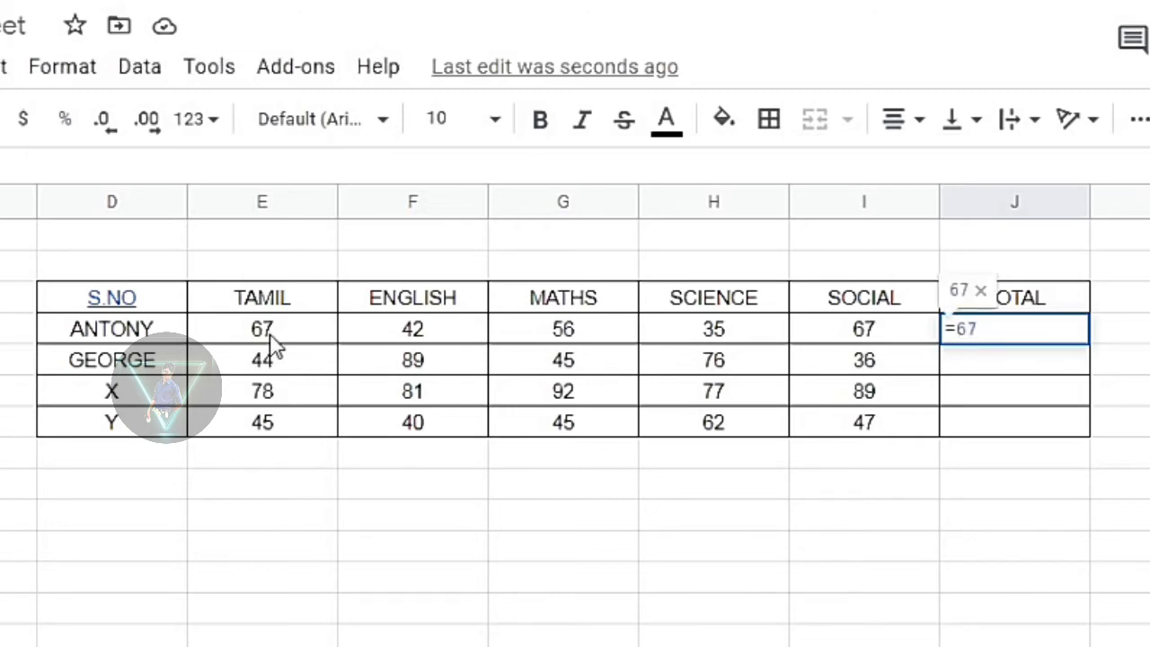
text(=)
key(BackSpace)
text(+)
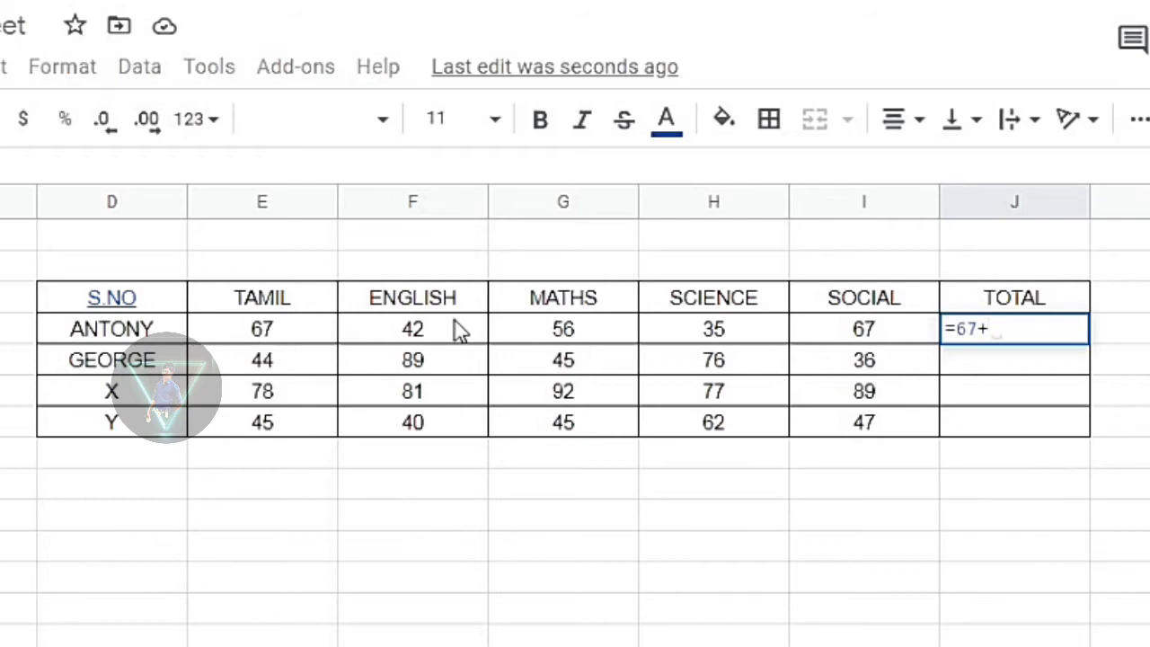
text(42)
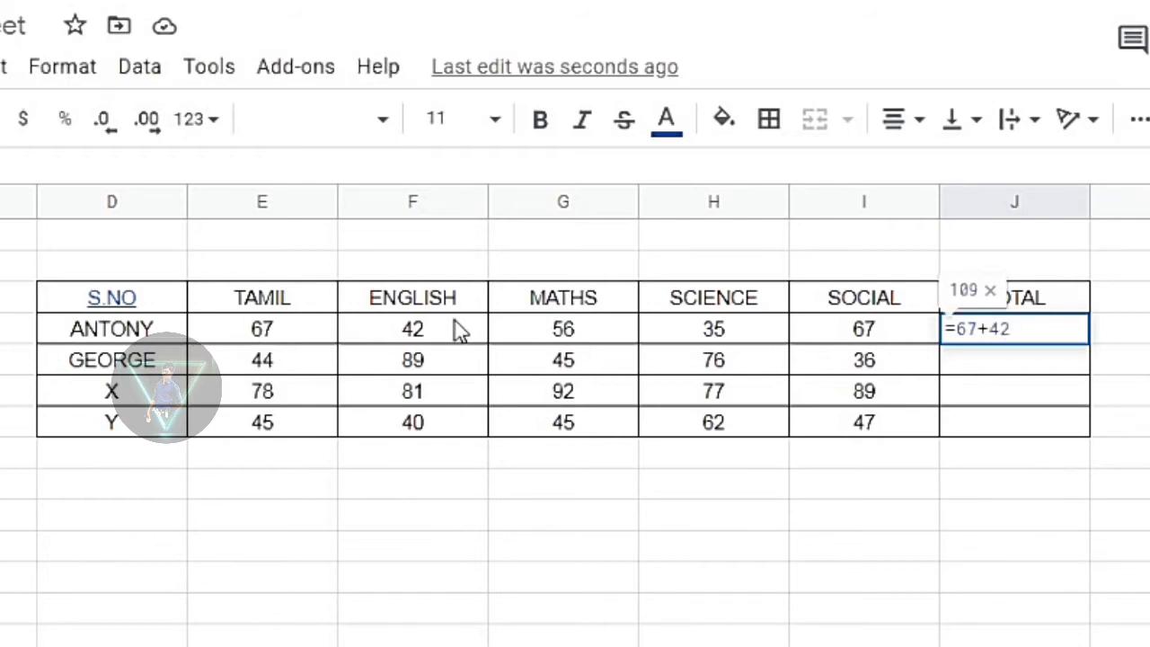
key(Return)
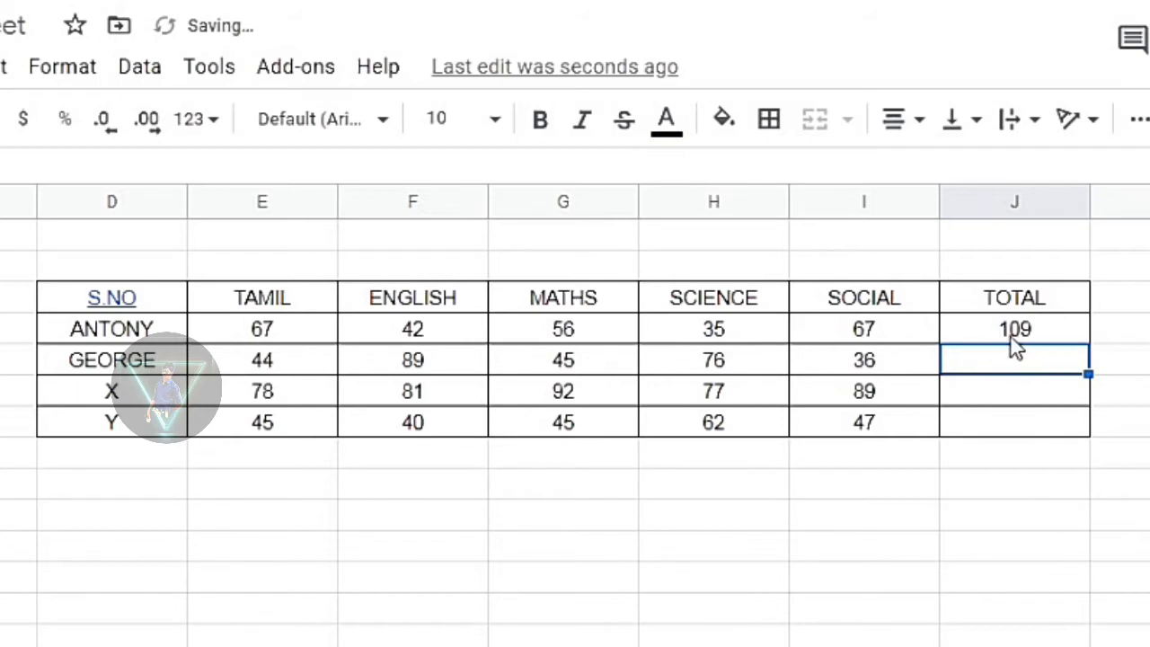
Extend ANTONY's total formula to =67+42+56+35+67, giving 267
click(1132, 333)
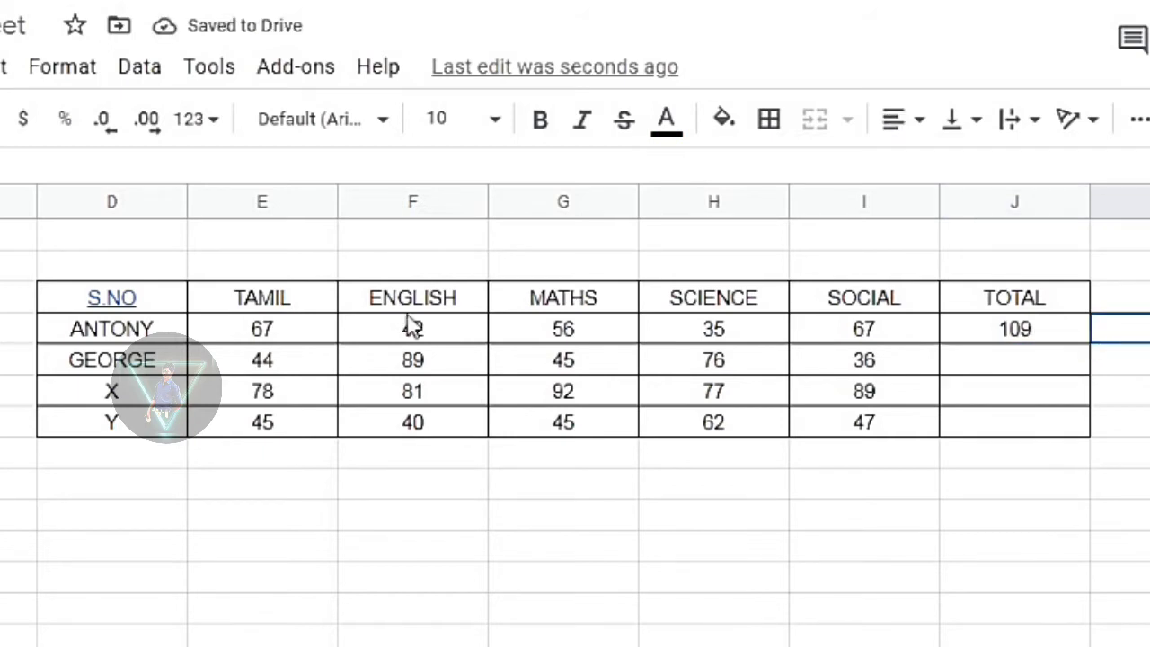
double_click(1035, 334)
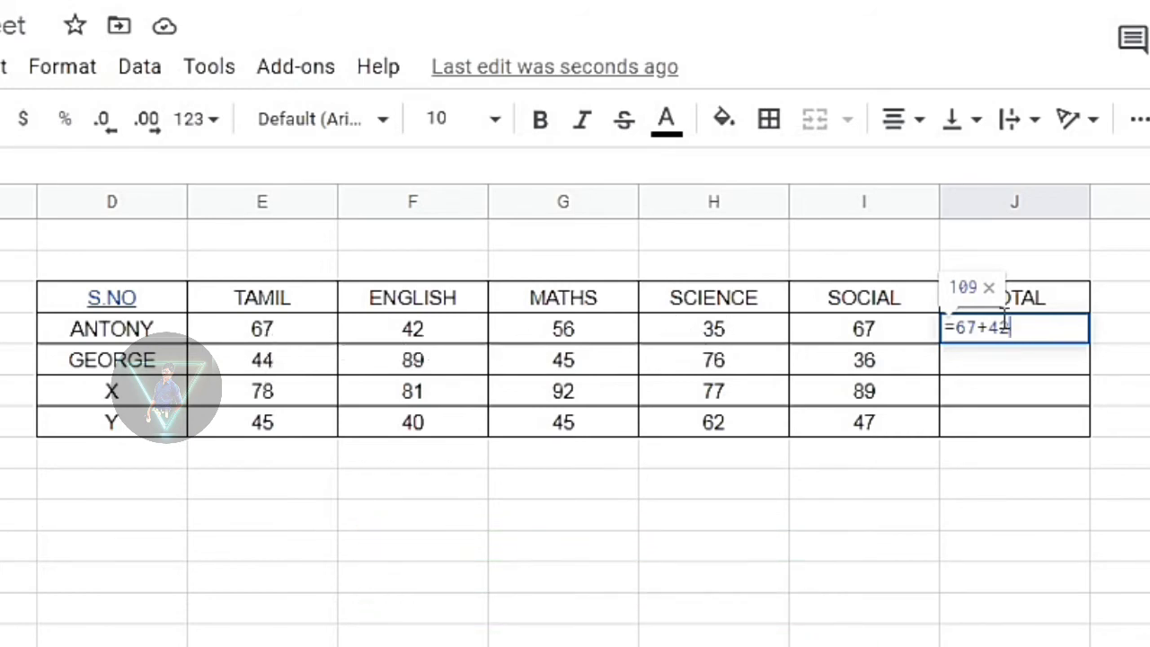
text(+)
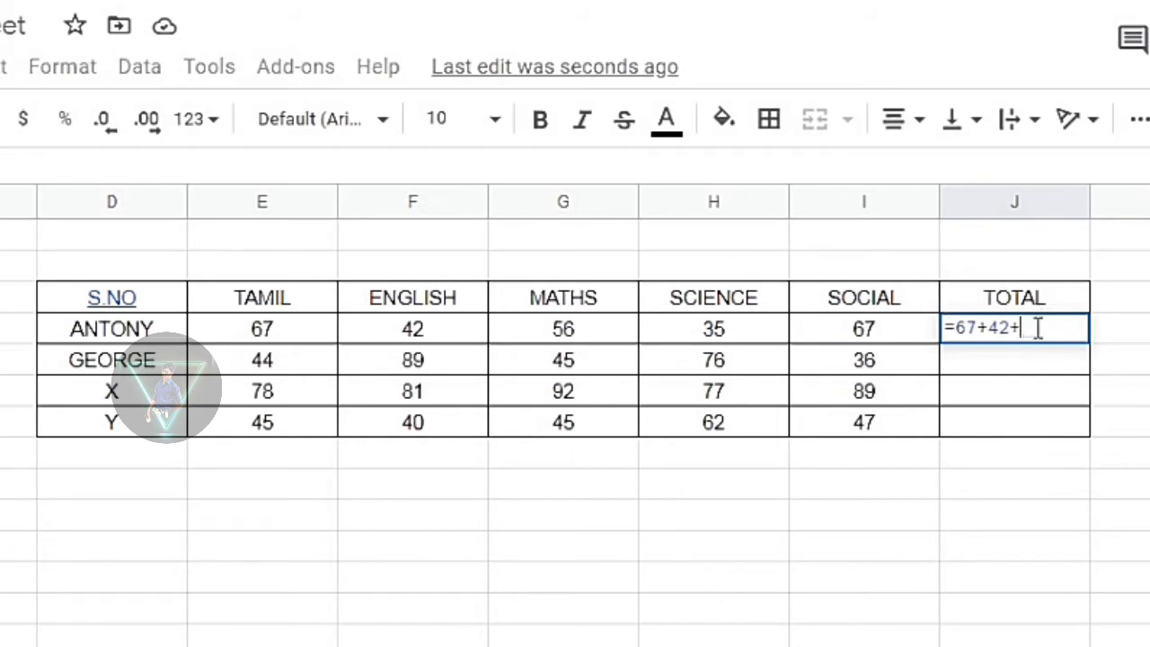
text(56)
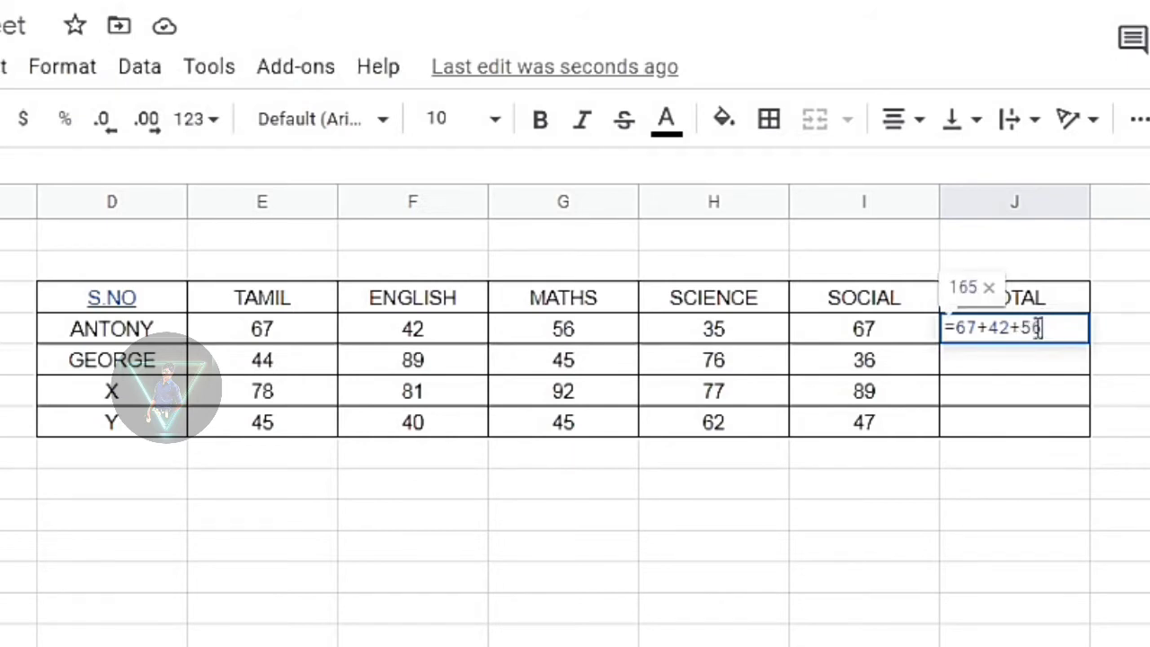
text(+)
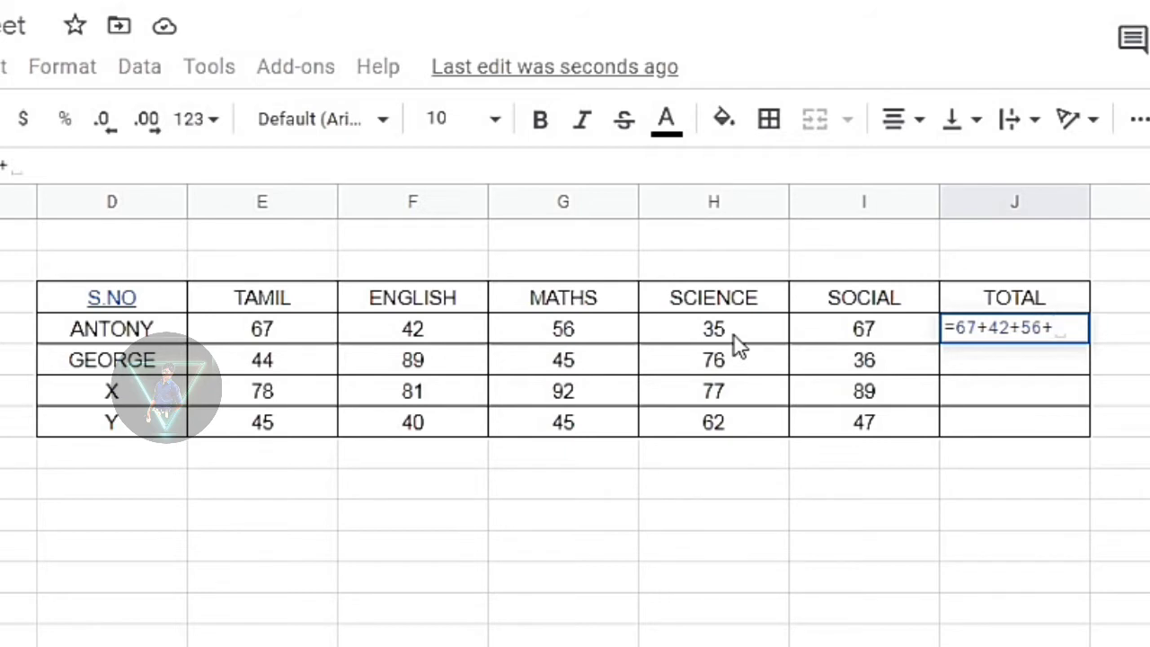
text(35)
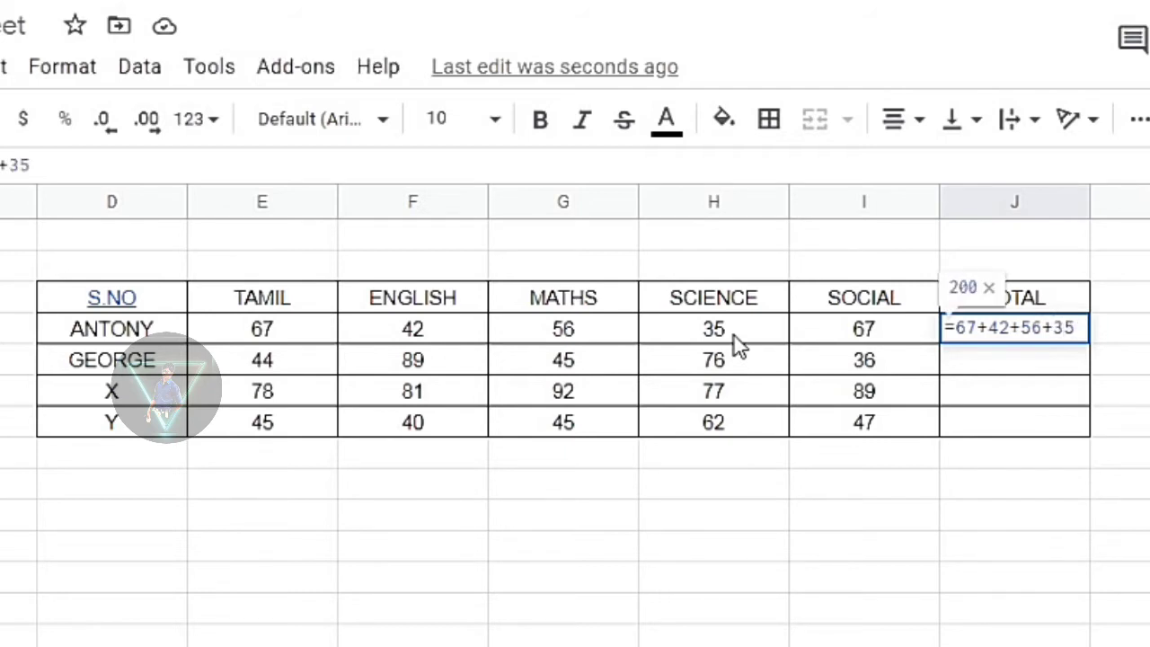
text(+)
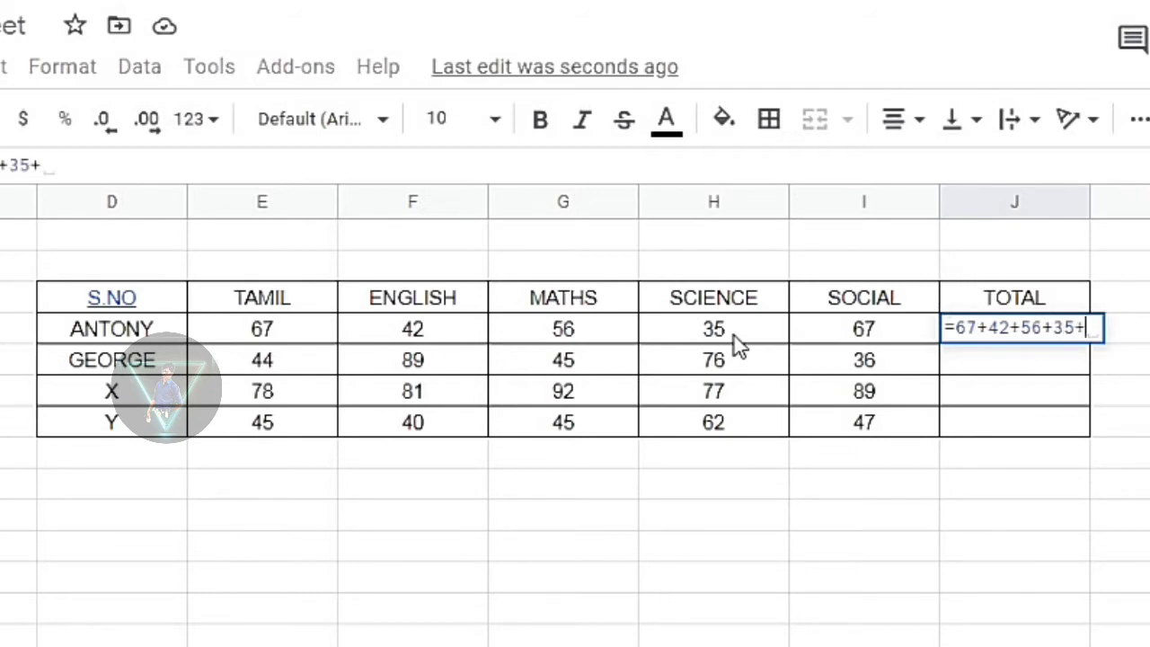
text(67)
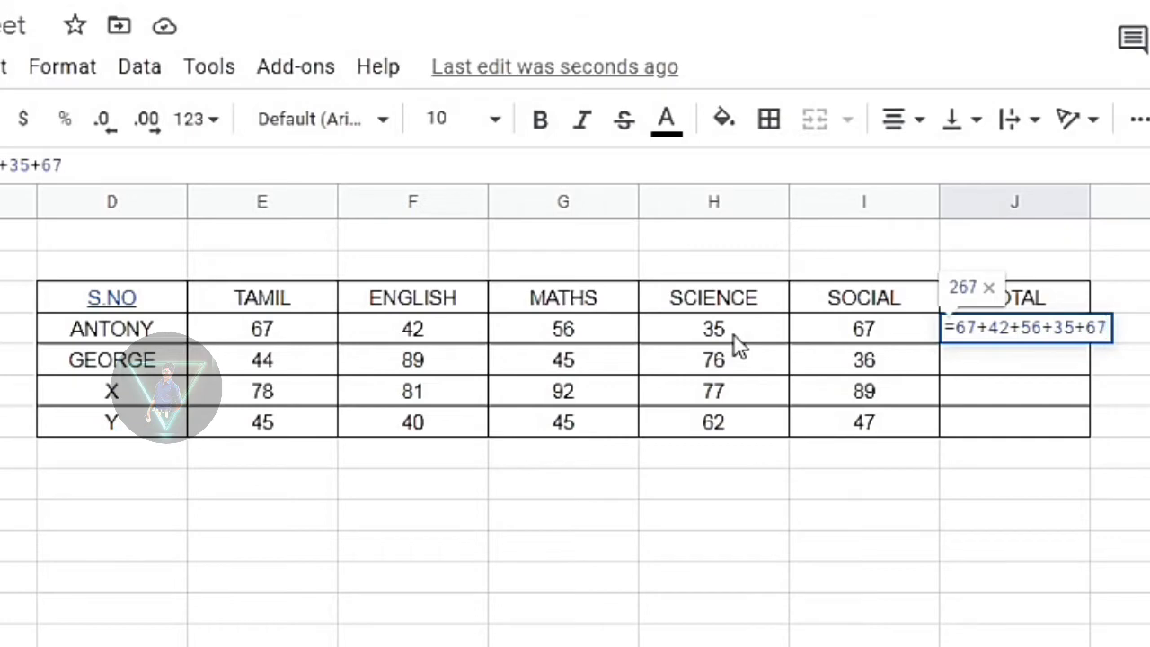
key(Return)
key(Up)
key(Right)
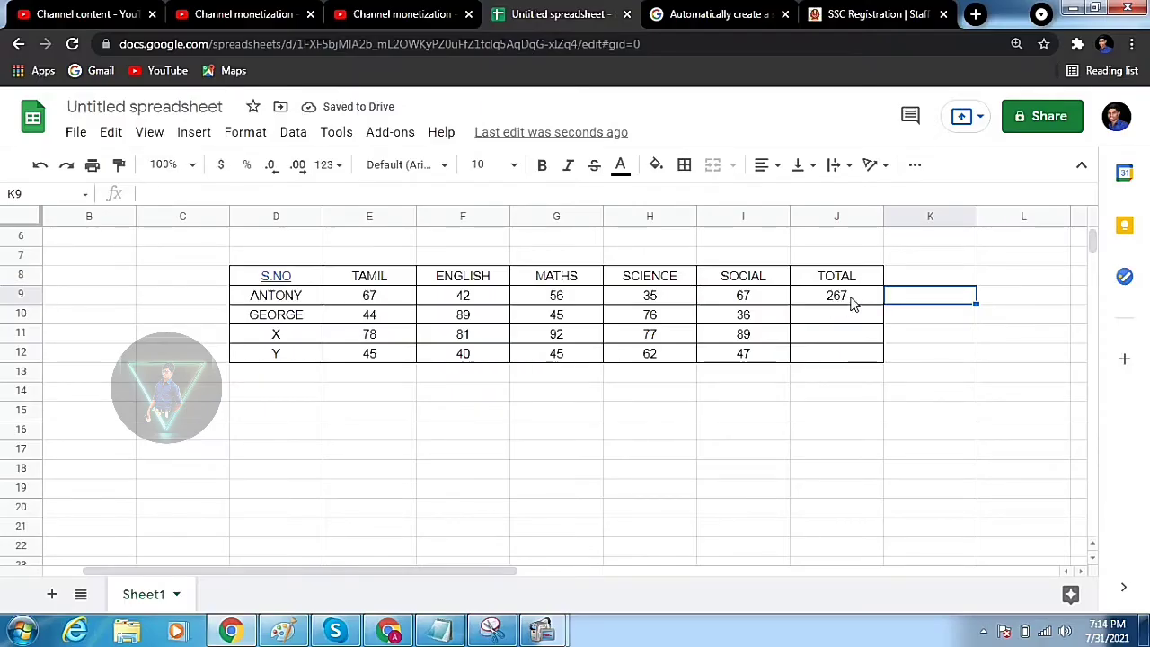
click(952, 357)
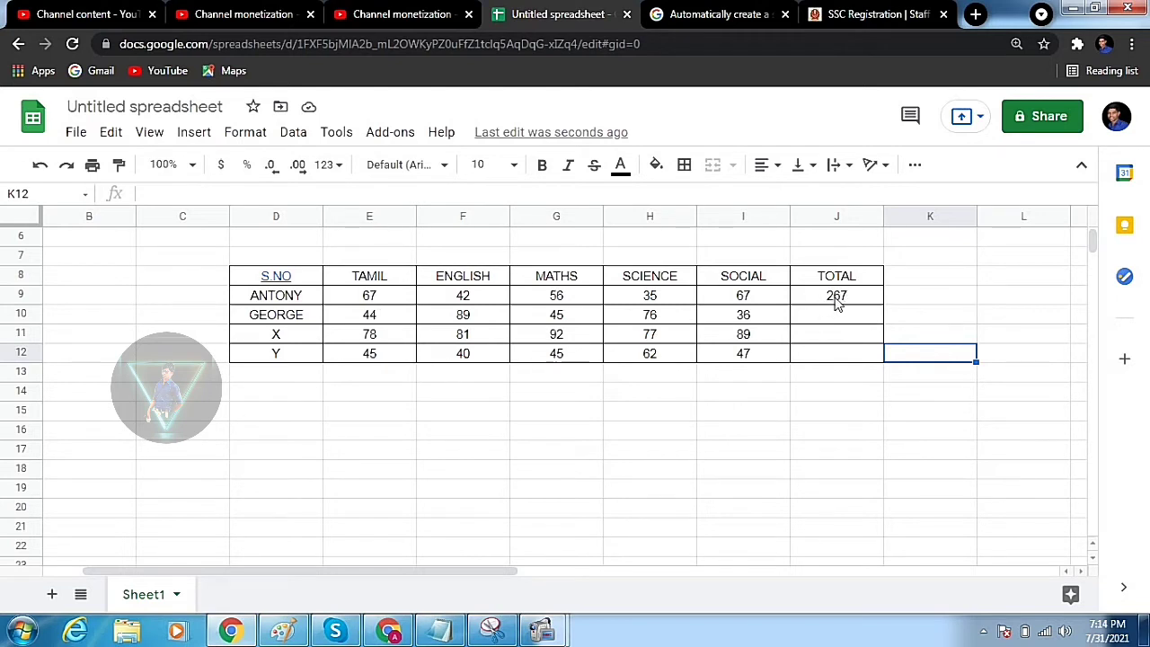
click(899, 299)
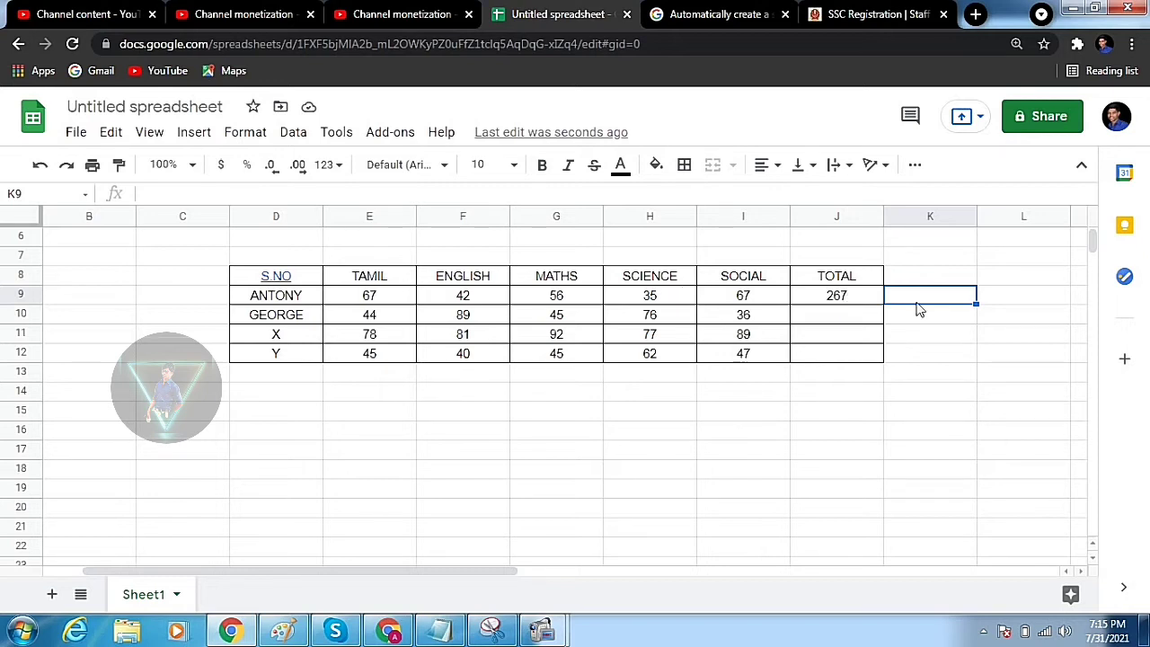
click(922, 336)
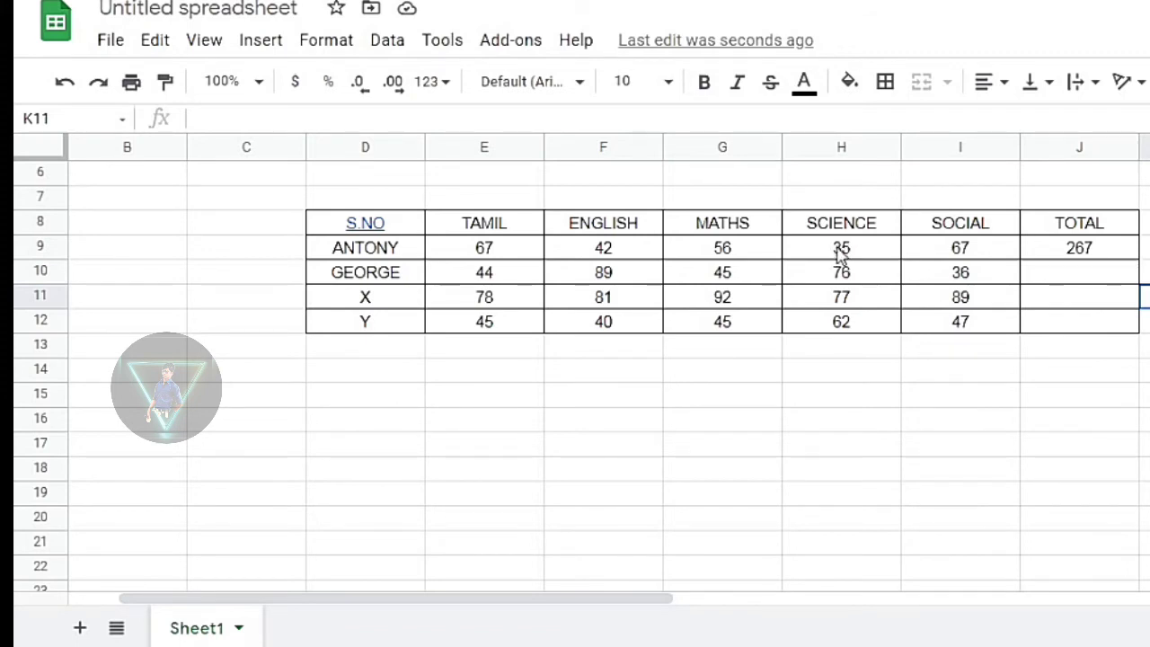
Replace ANTONY's SCIENCE mark in H9, changing 35 to 53
click(847, 249)
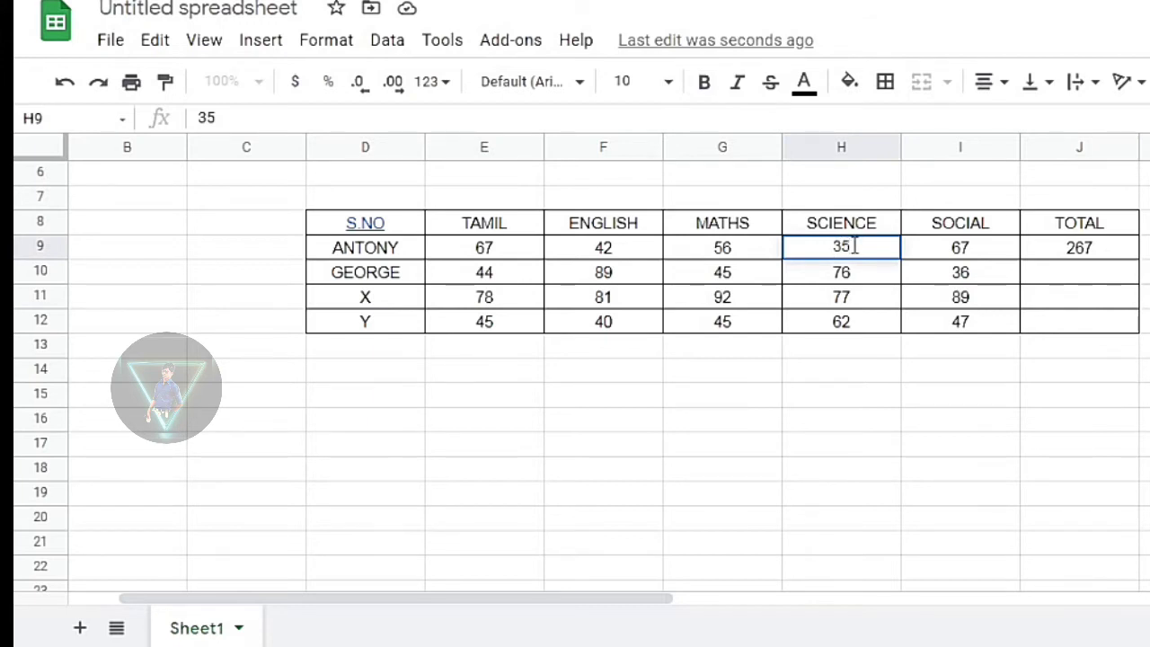
double_click(854, 246)
key(BackSpace)
key(BackSpace)
text(5)
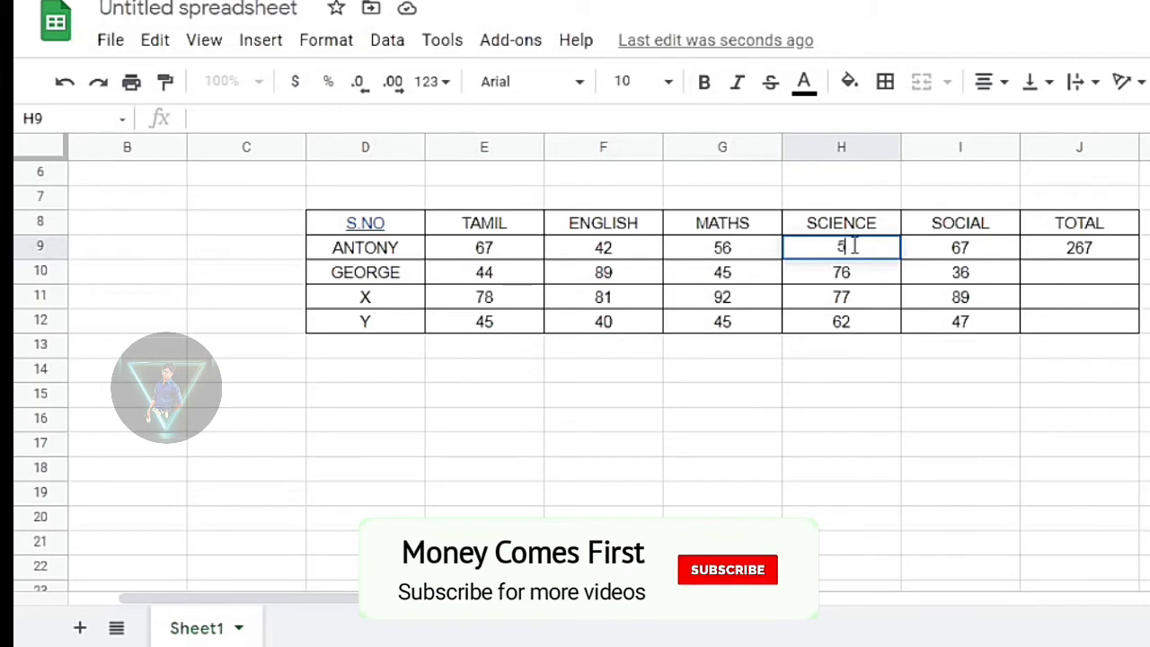
text(3)
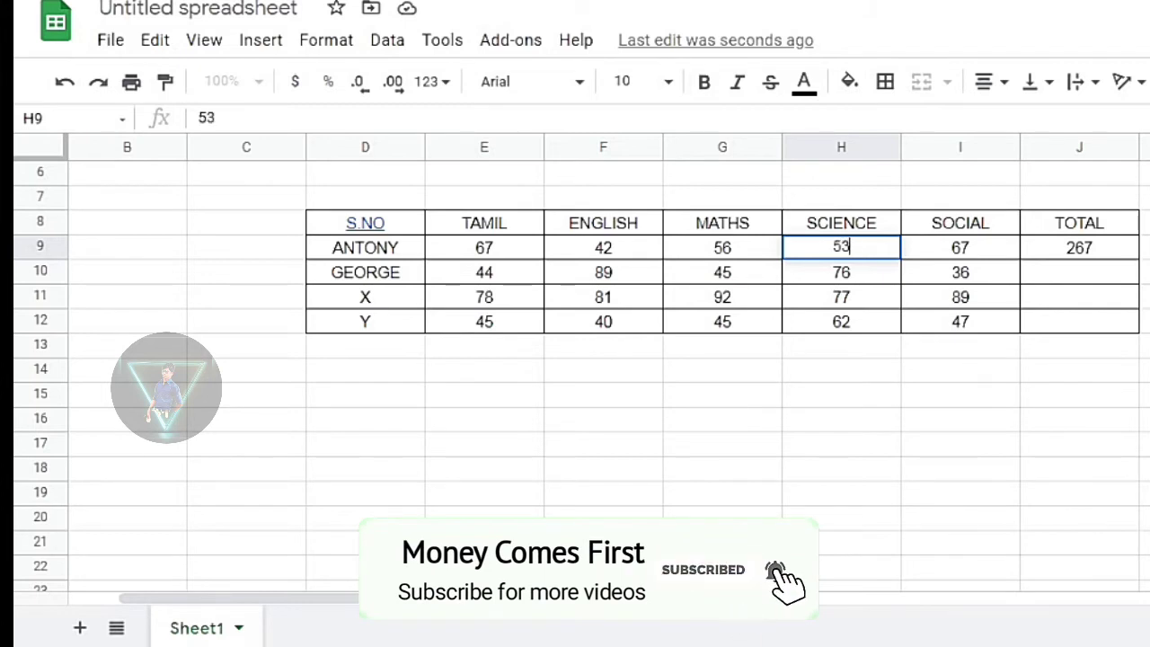
click(1145, 249)
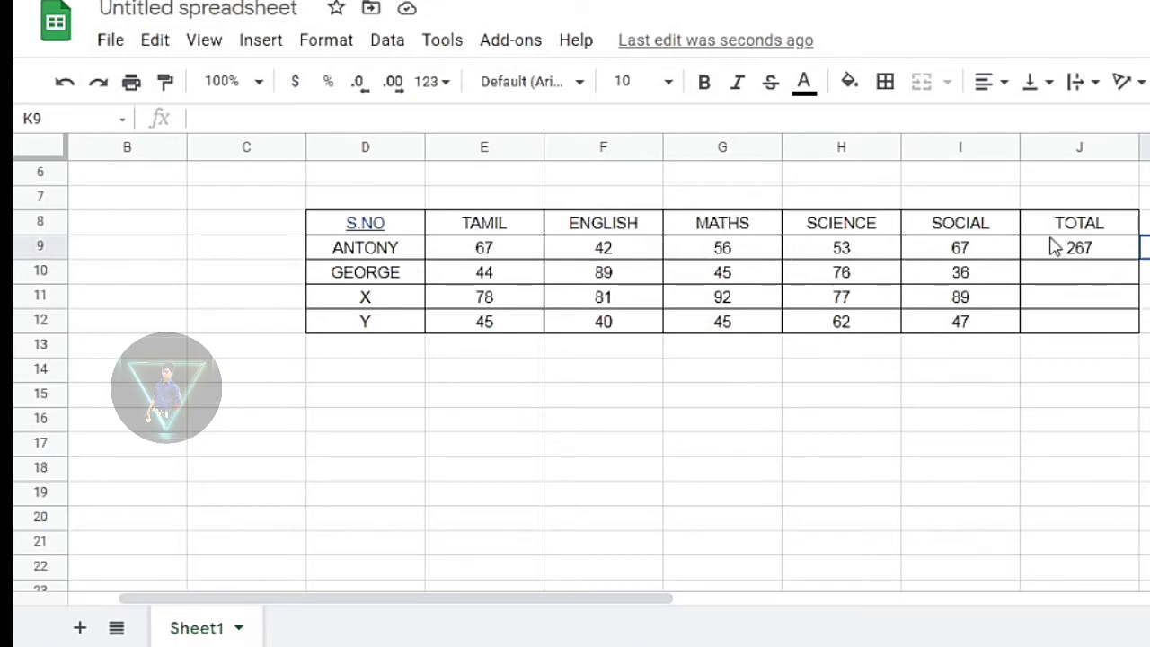
double_click(1105, 258)
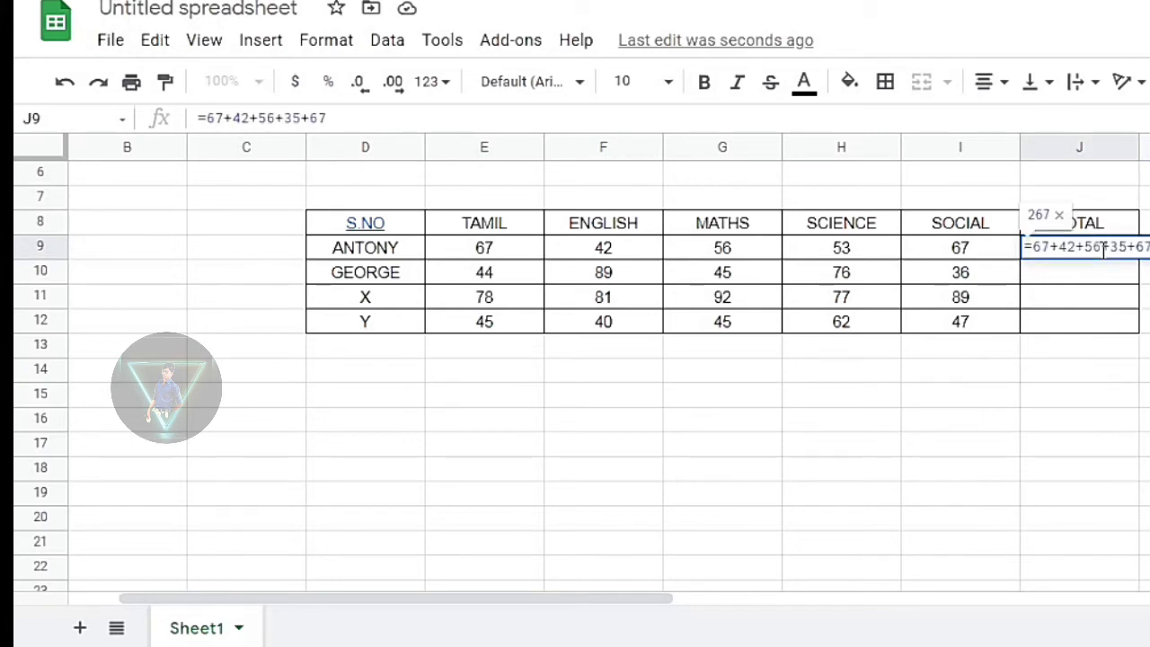
key(BackSpace)
key(BackSpace)
key(BackSpace)
key(BackSpace)
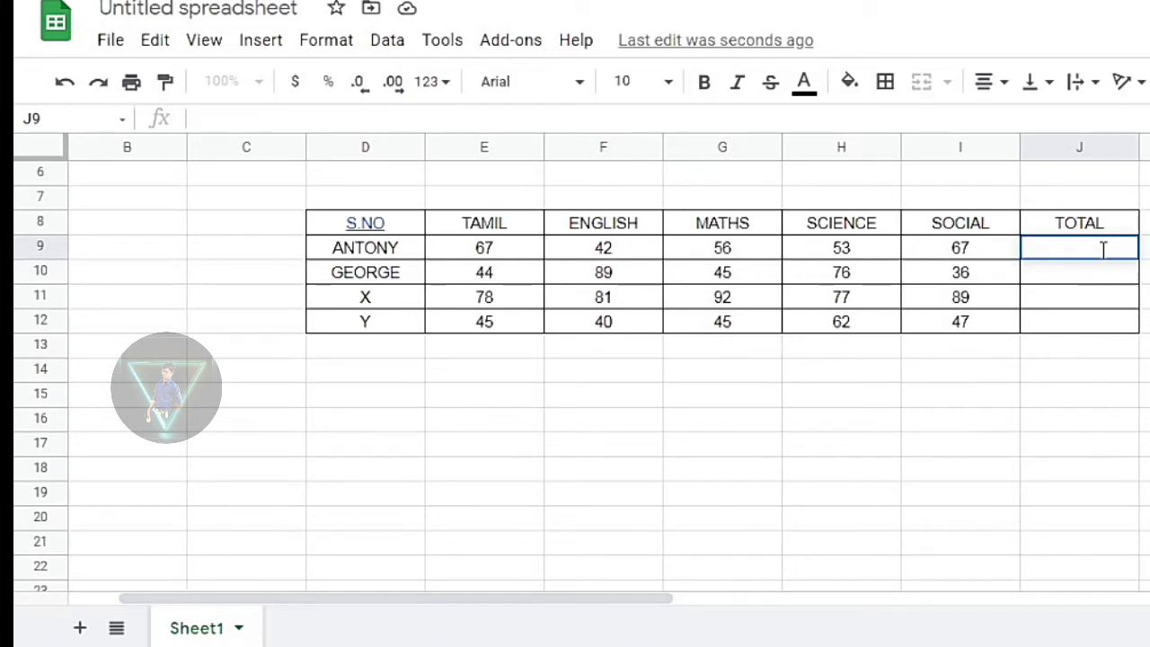
text(=)
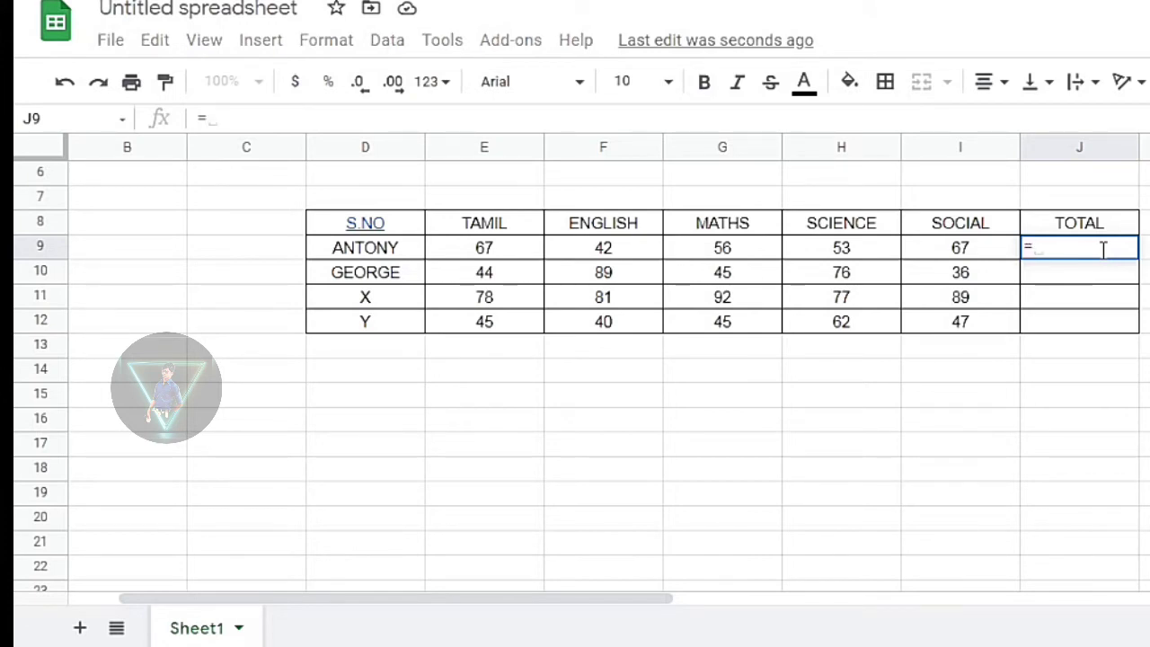
click(1062, 449)
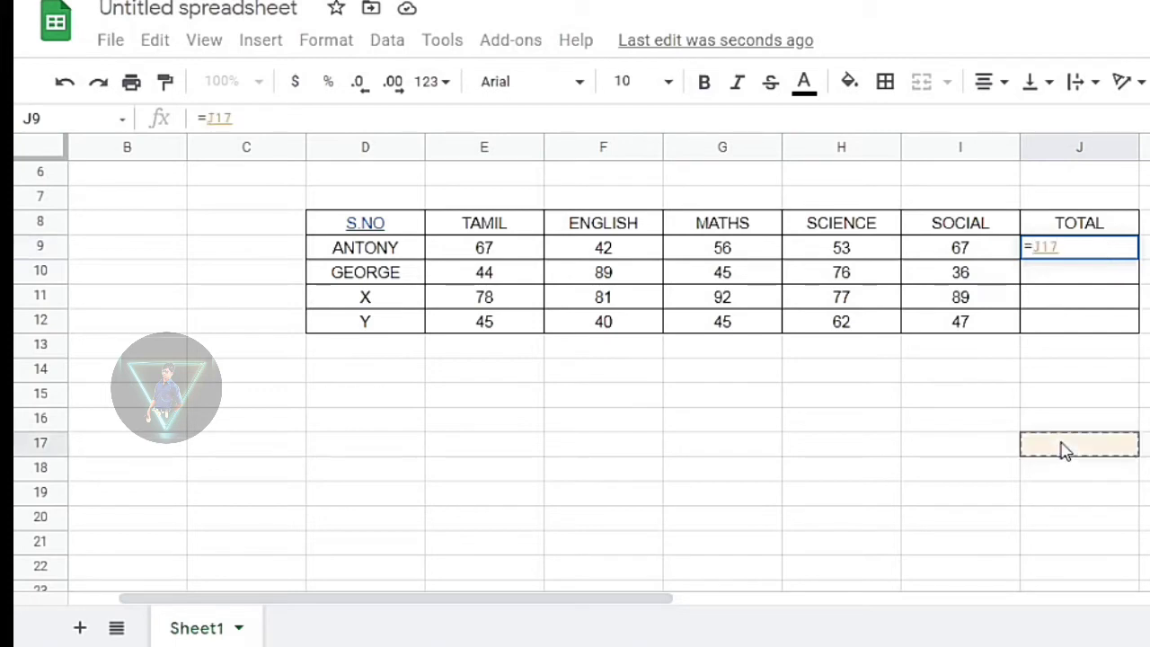
key(BackSpace)
key(BackSpace)
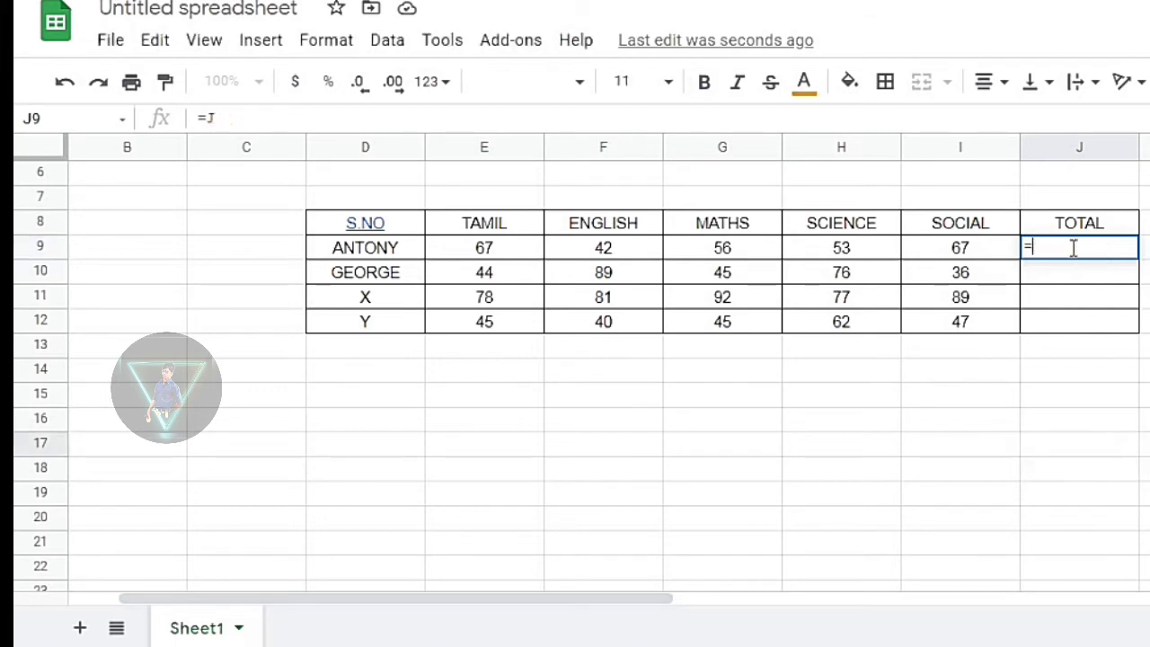
key(Escape)
click(1048, 480)
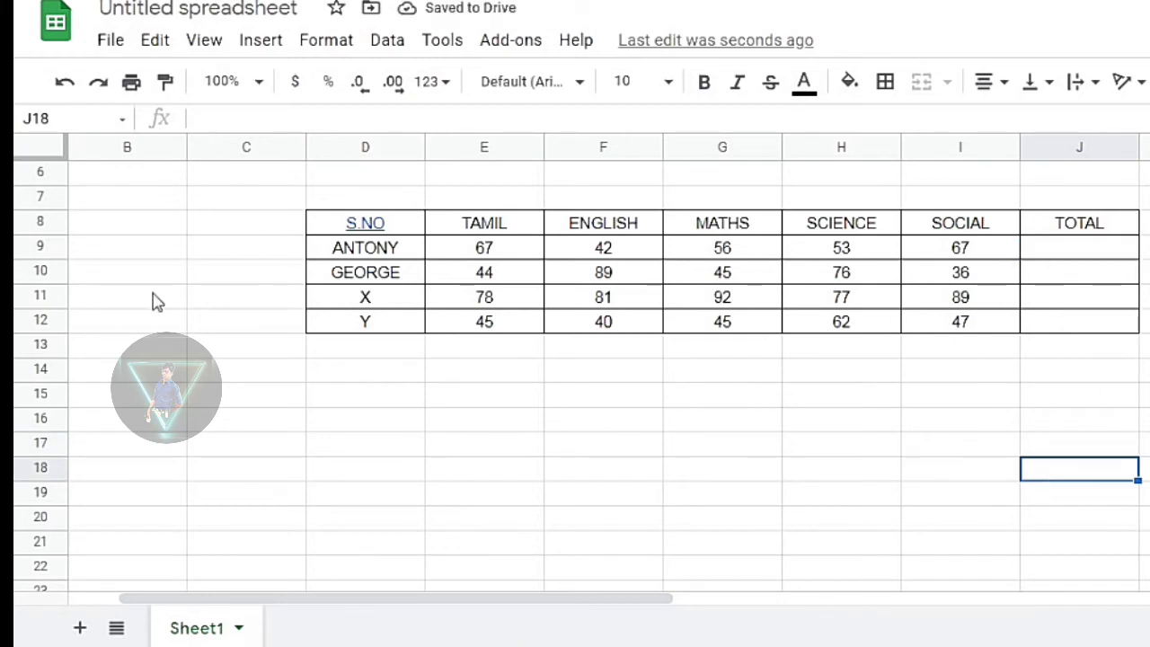
click(555, 449)
click(897, 422)
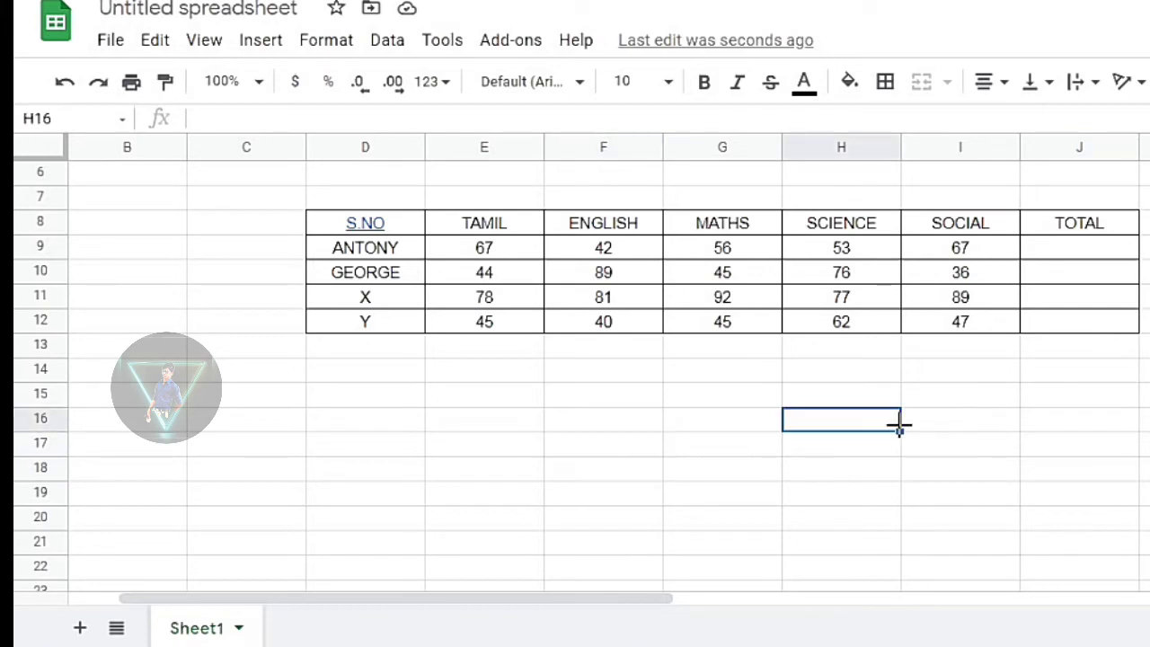
click(1011, 427)
click(1134, 430)
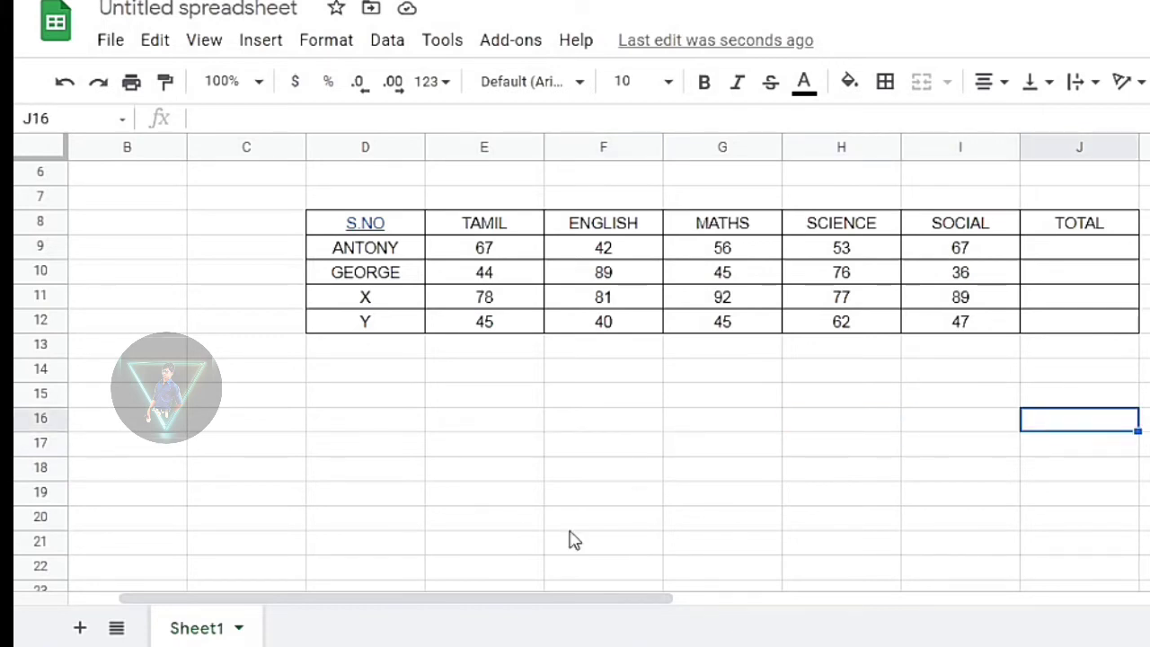
click(1146, 297)
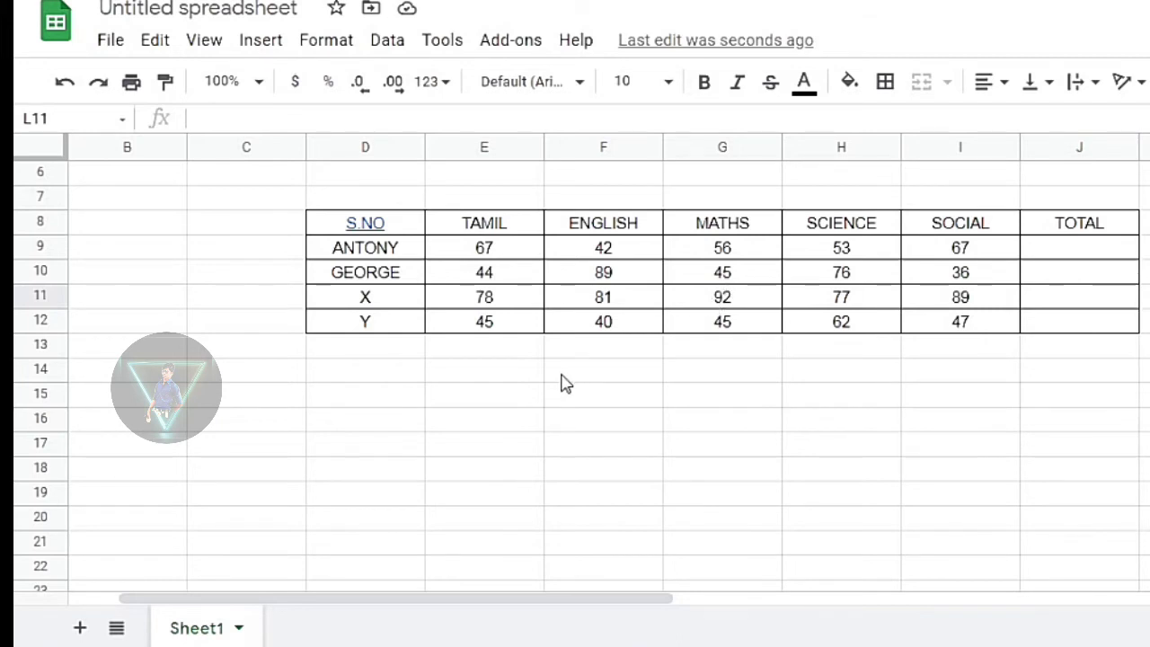
click(589, 376)
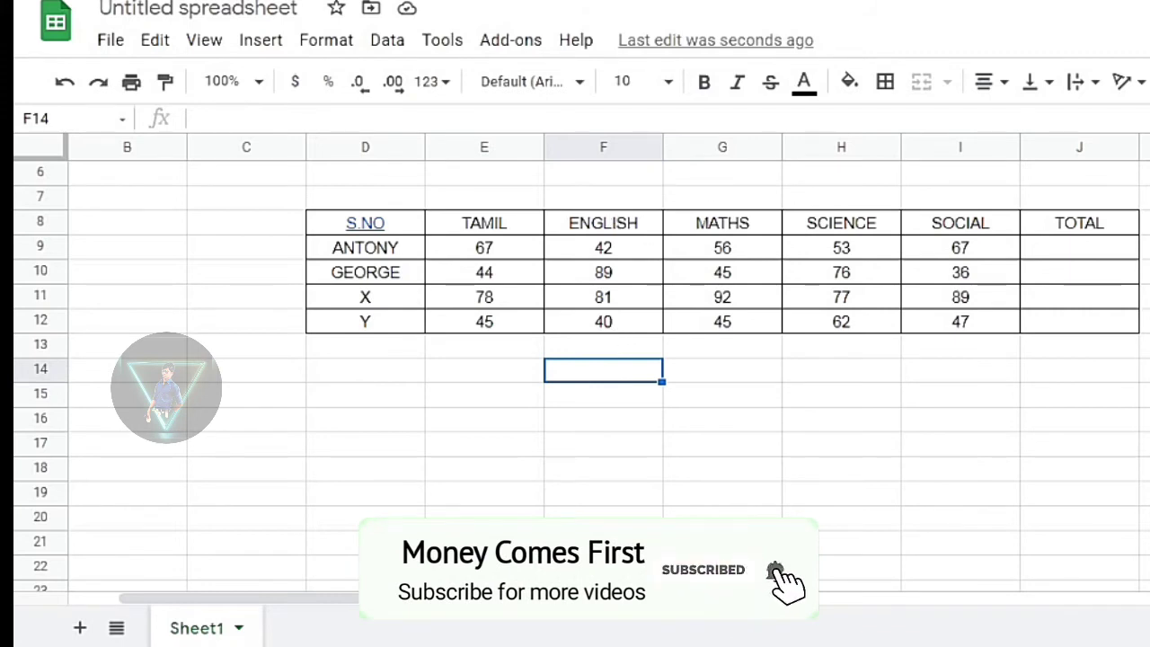
click(1144, 542)
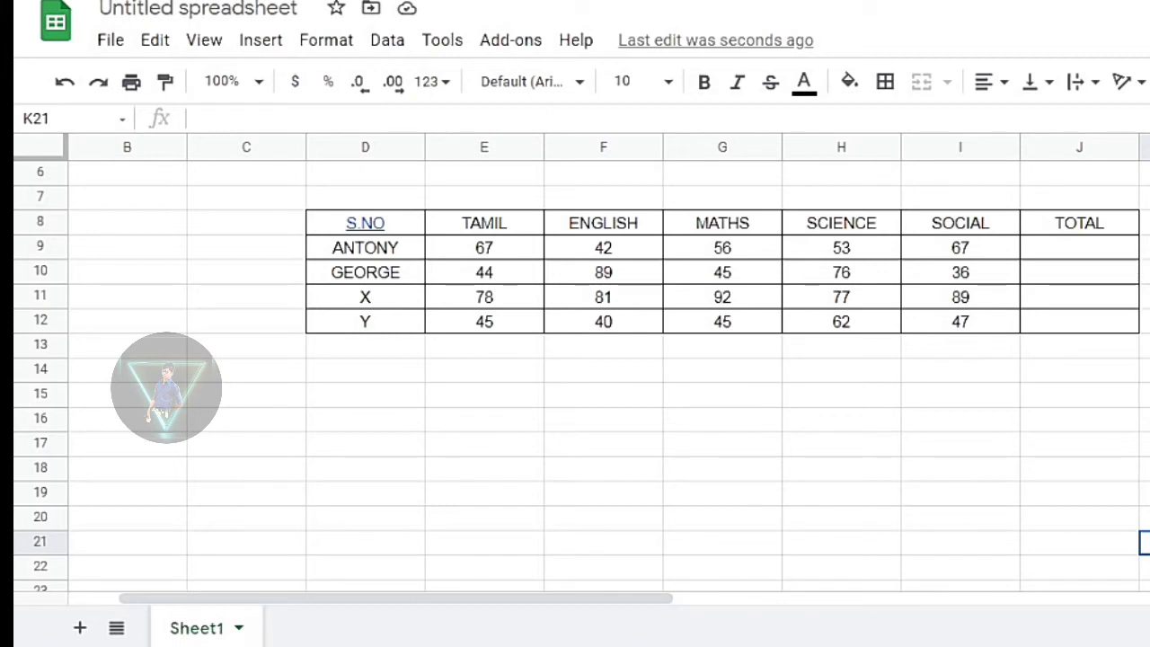
click(1149, 369)
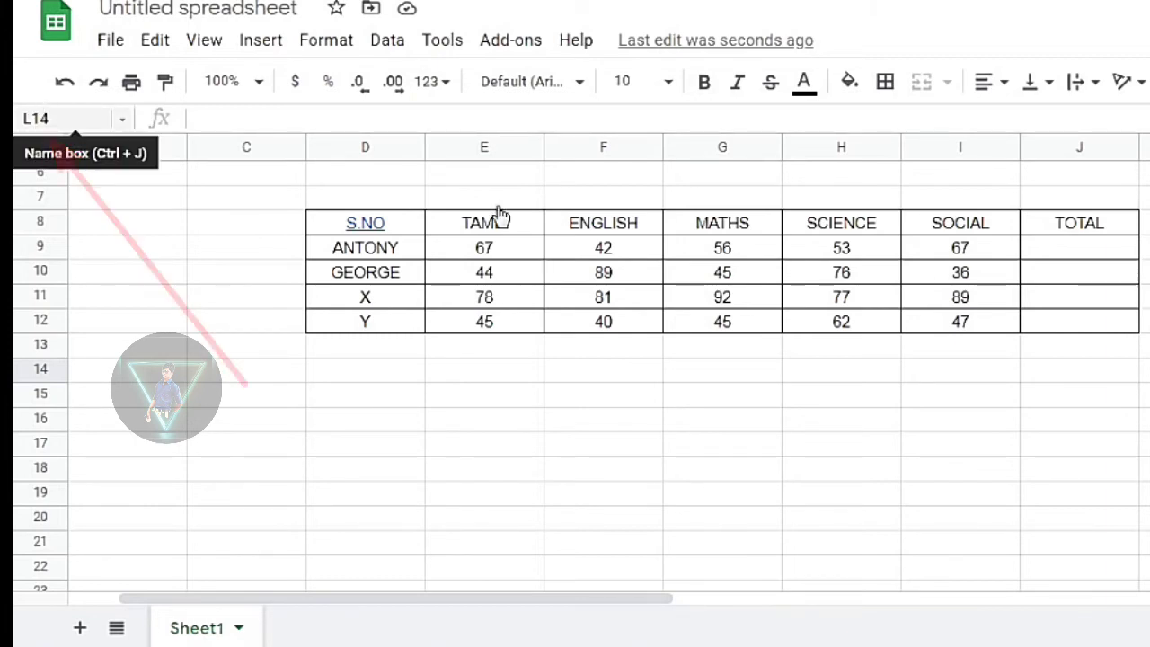
text(K17)
key(Return)
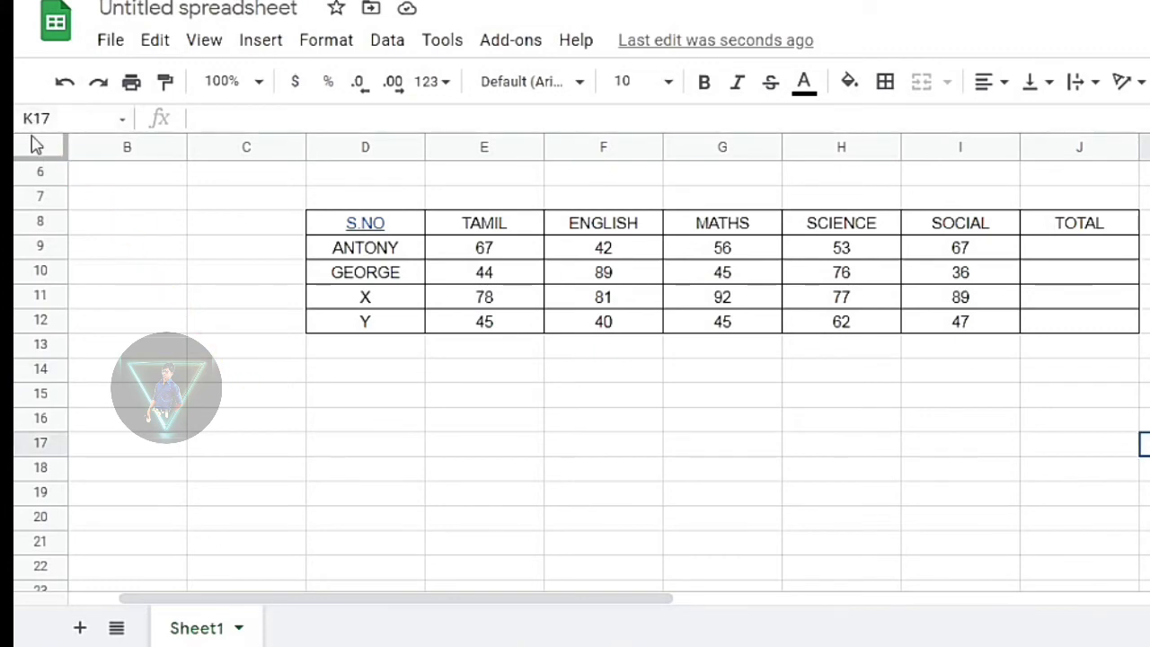
click(735, 452)
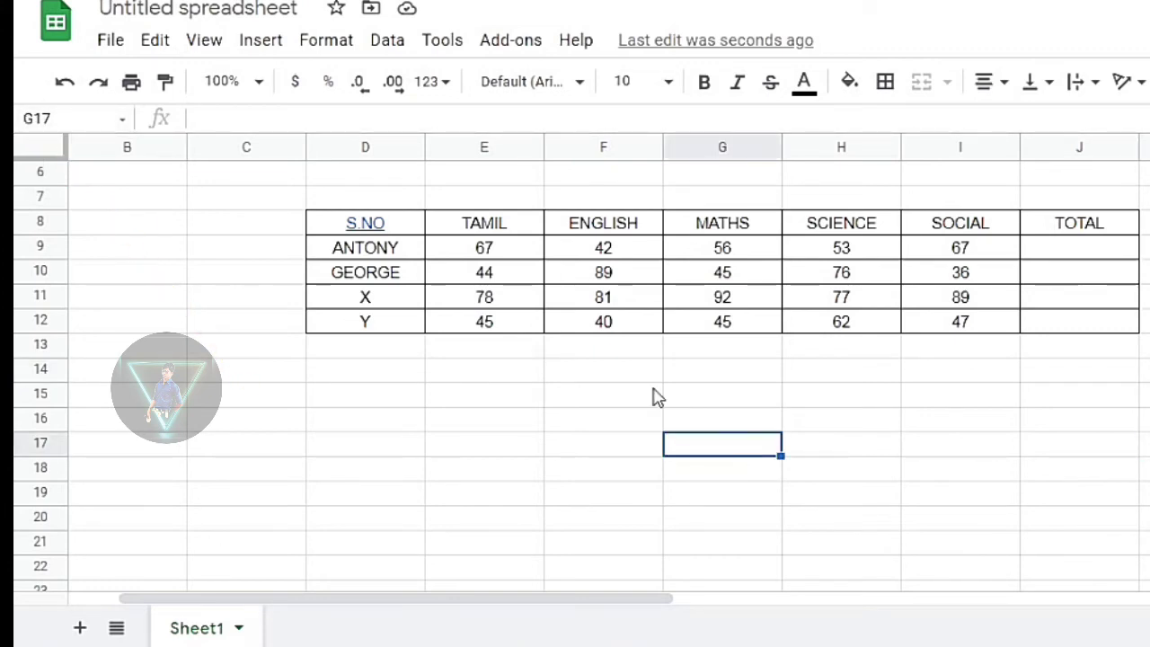
click(488, 256)
click(552, 251)
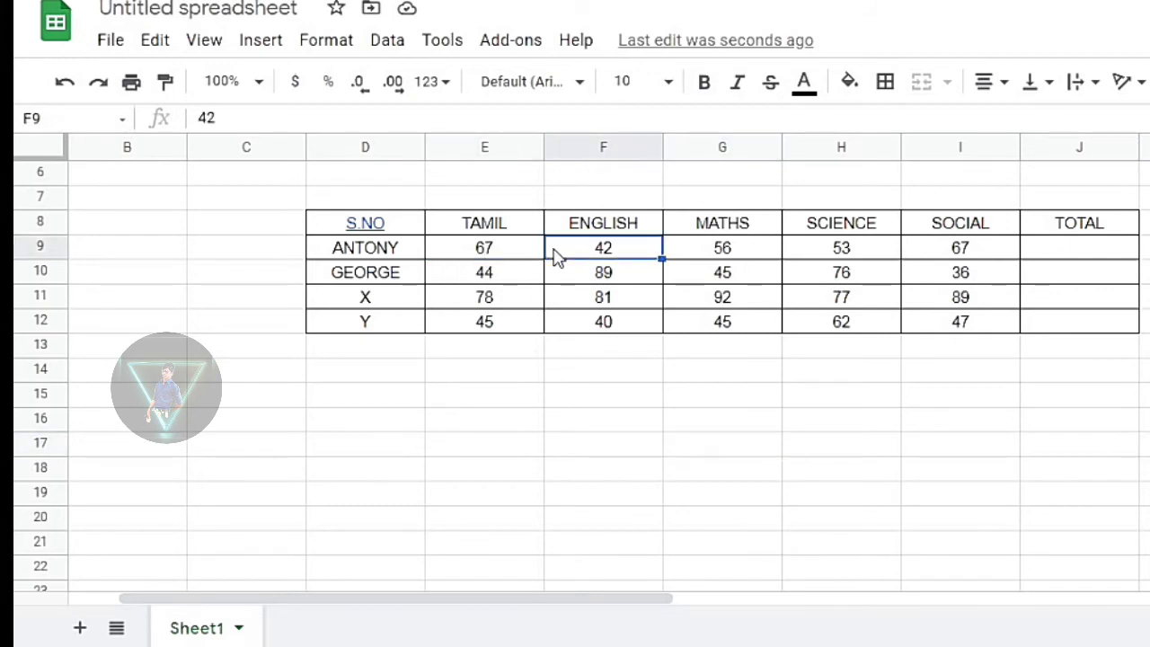
click(701, 260)
click(870, 261)
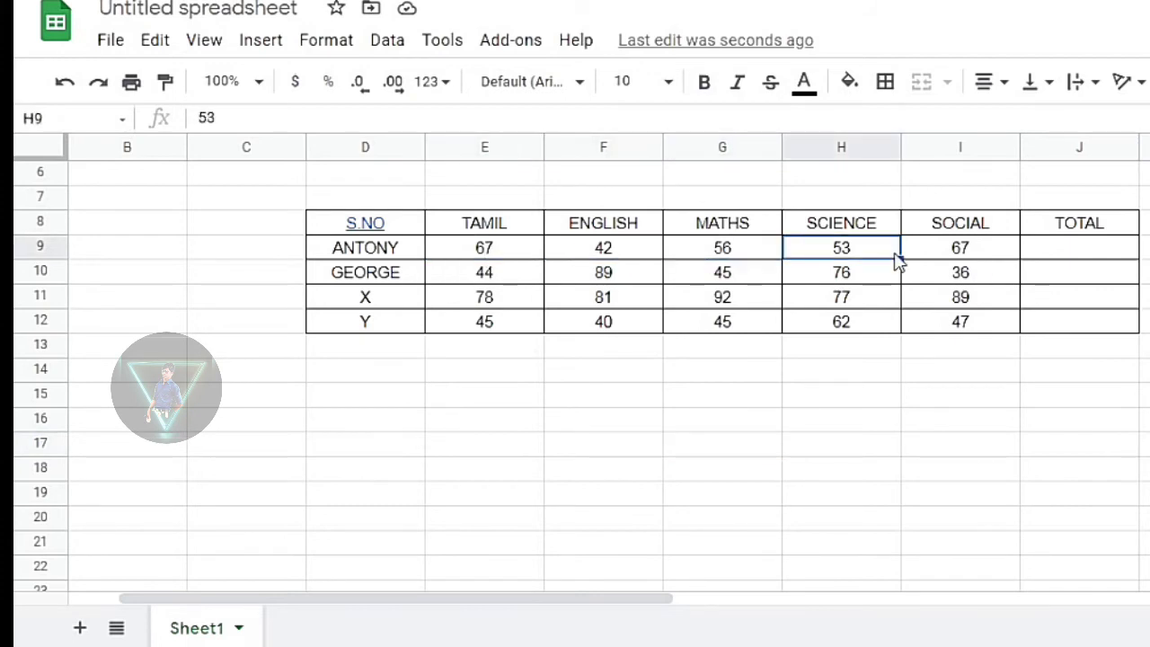
click(930, 261)
click(992, 452)
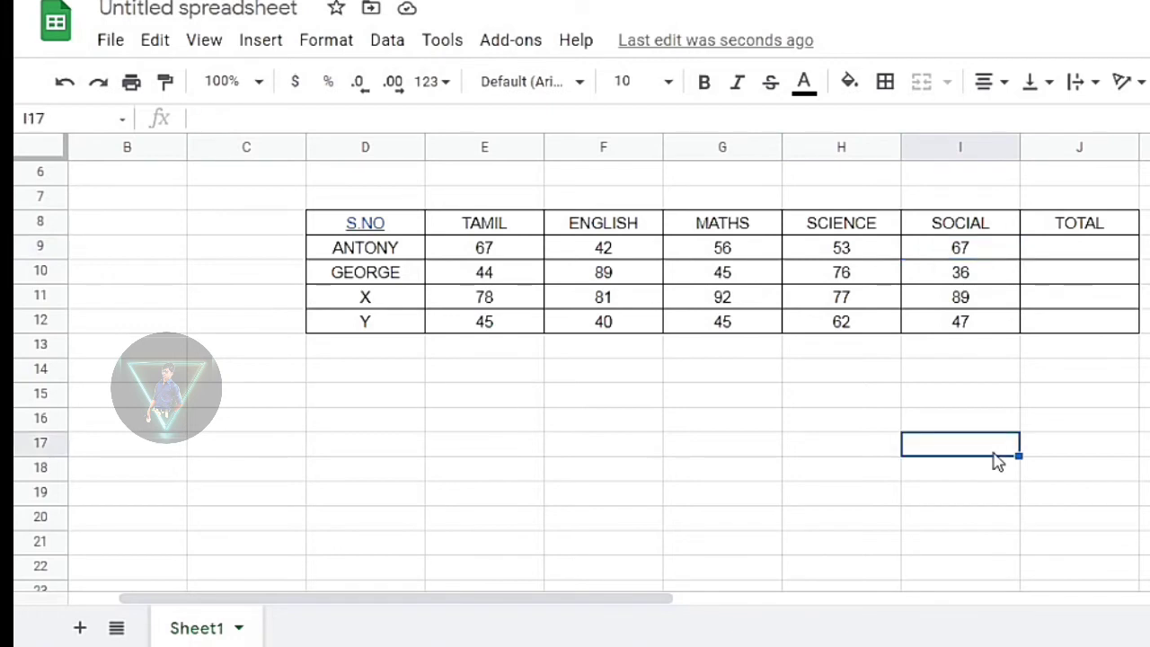
Build =E9+F9+G9+H9+I9 in J9 by clicking each mark (285), then decline autofill
click(1057, 258)
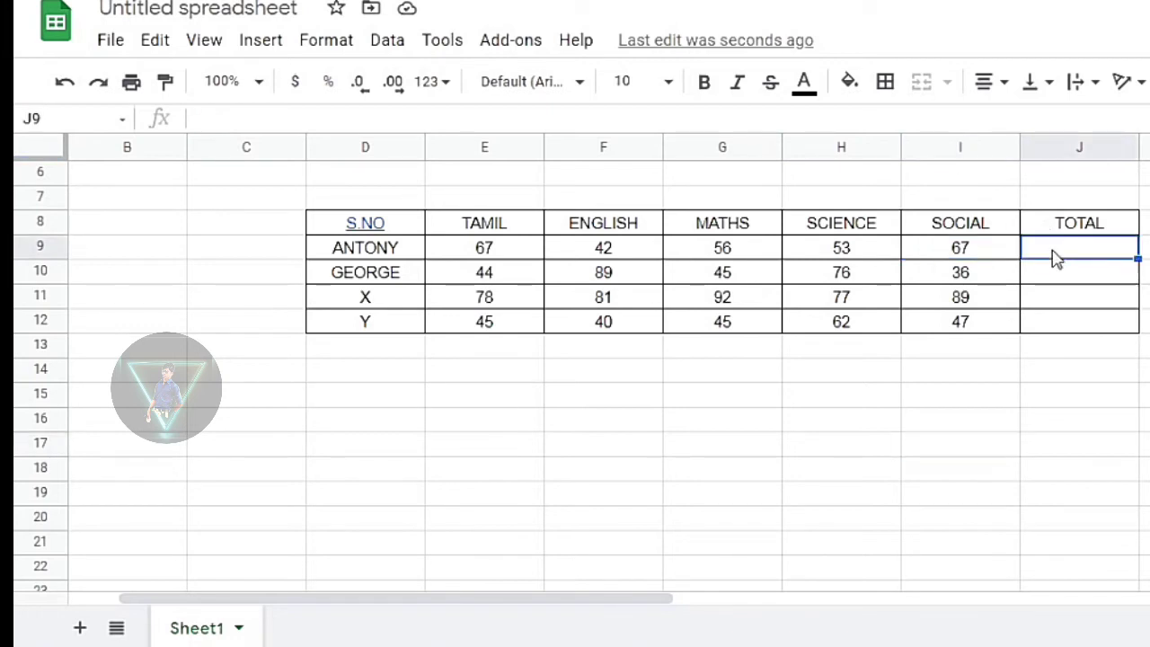
double_click(1057, 259)
text(=)
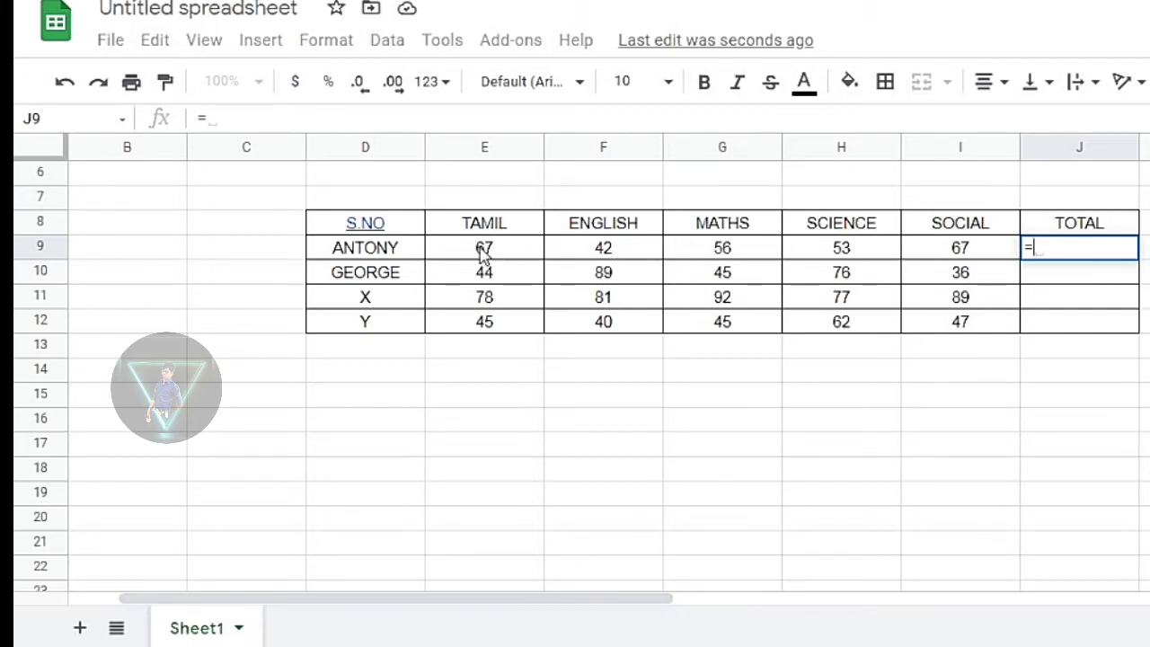
click(484, 254)
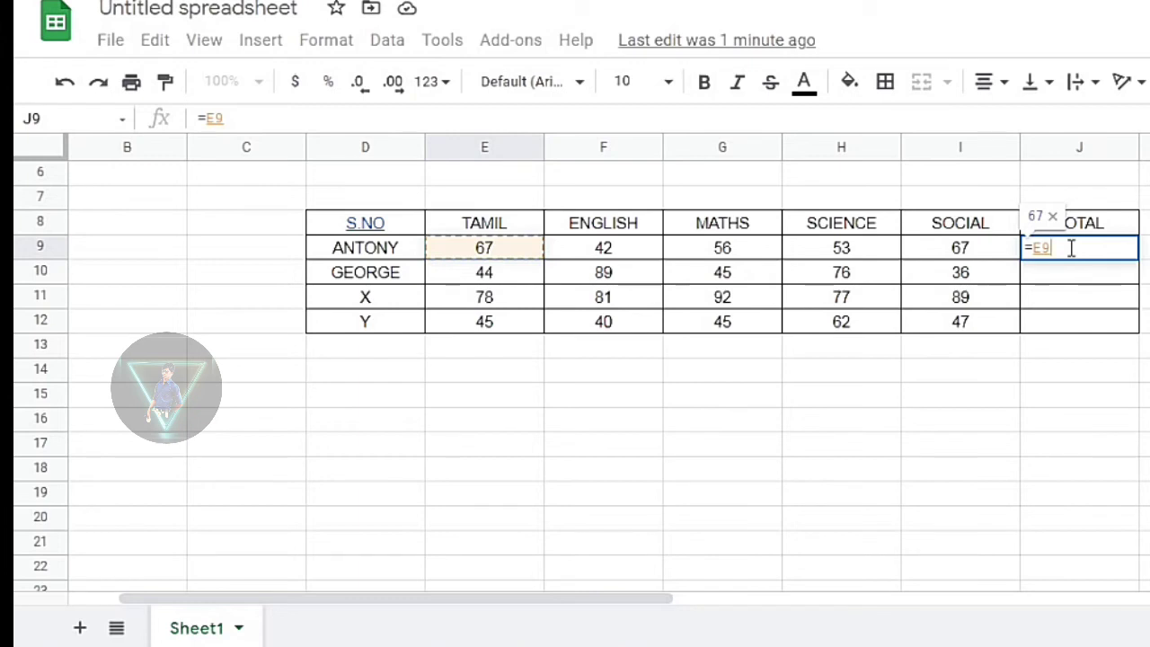
text(+)
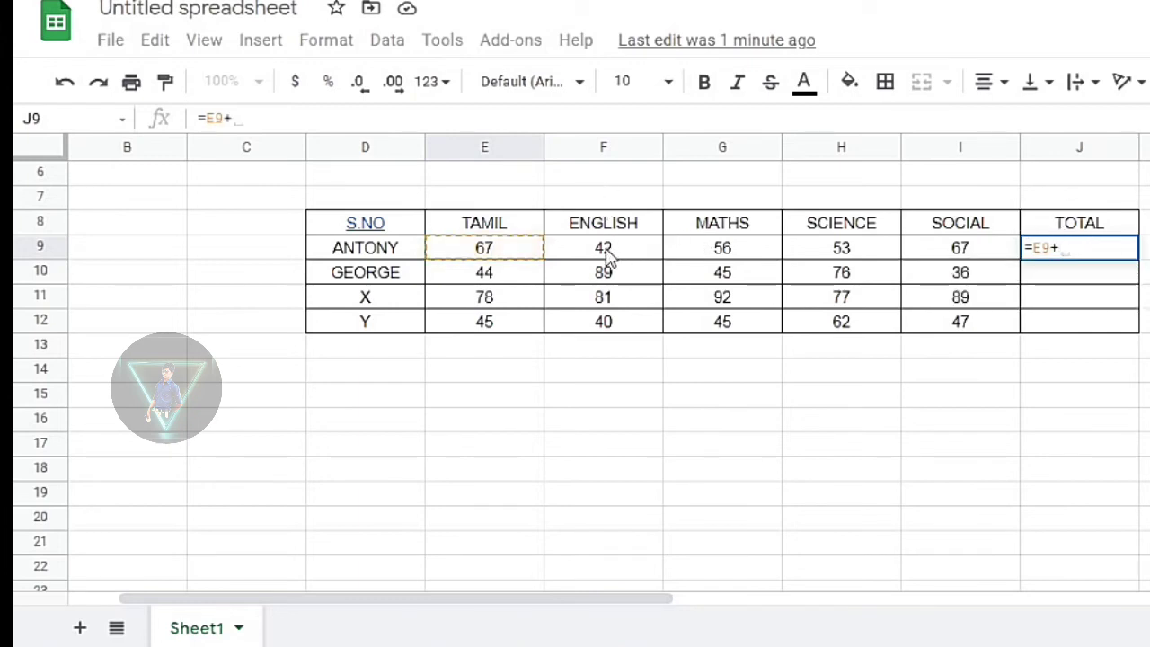
click(608, 256)
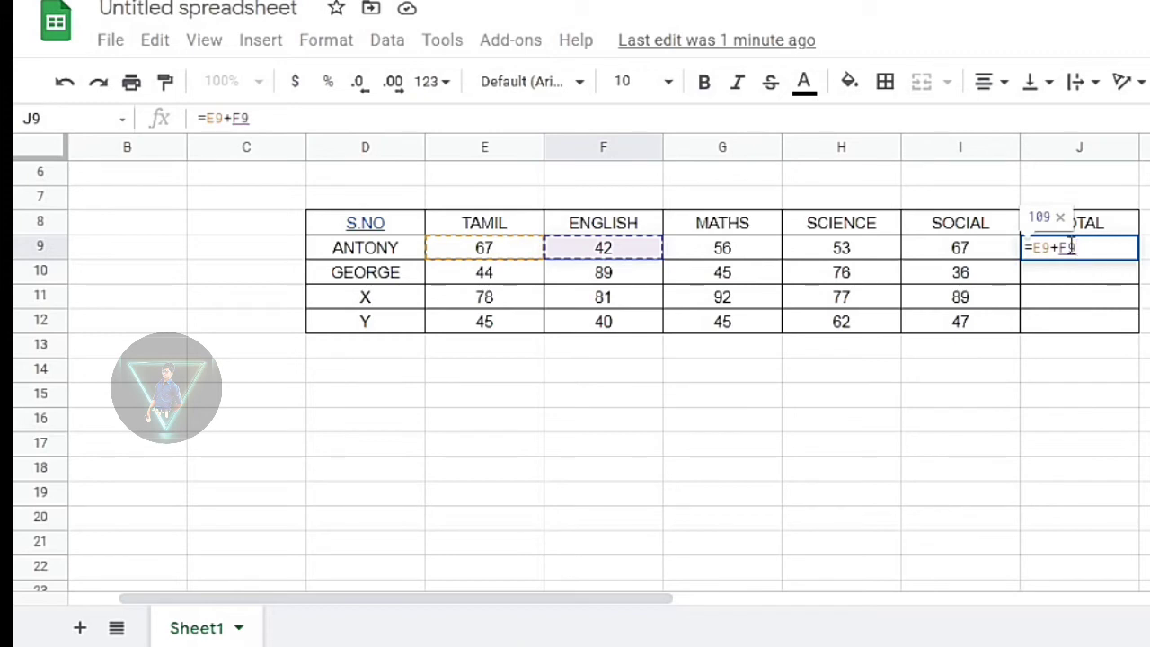
text(+)
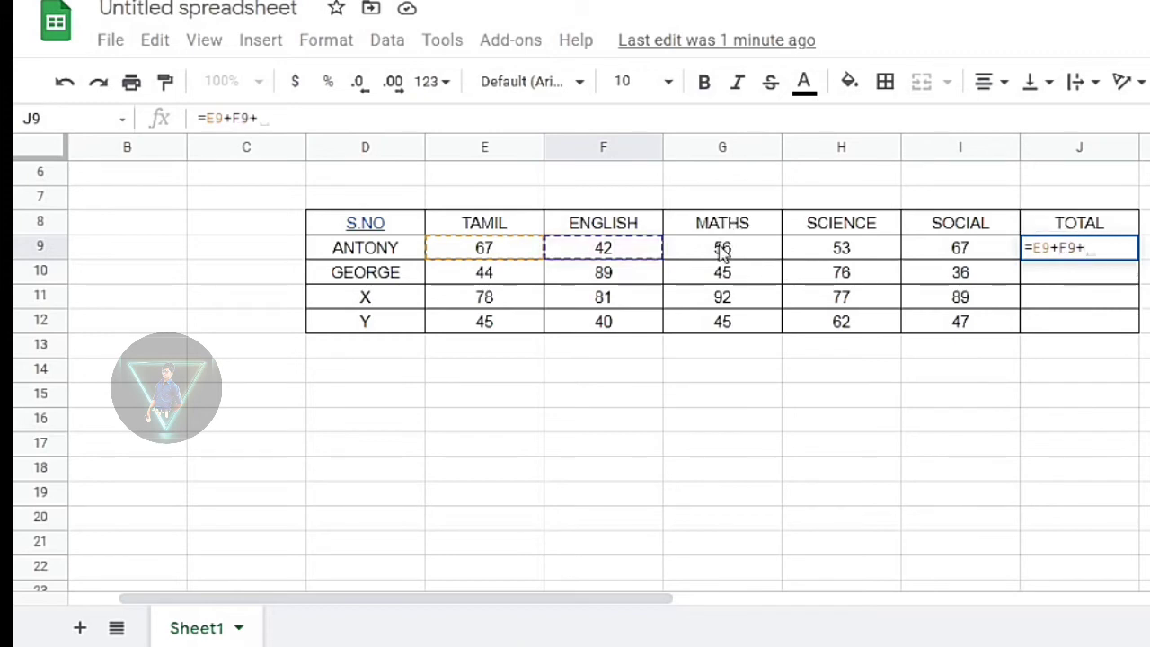
click(723, 254)
text(+)
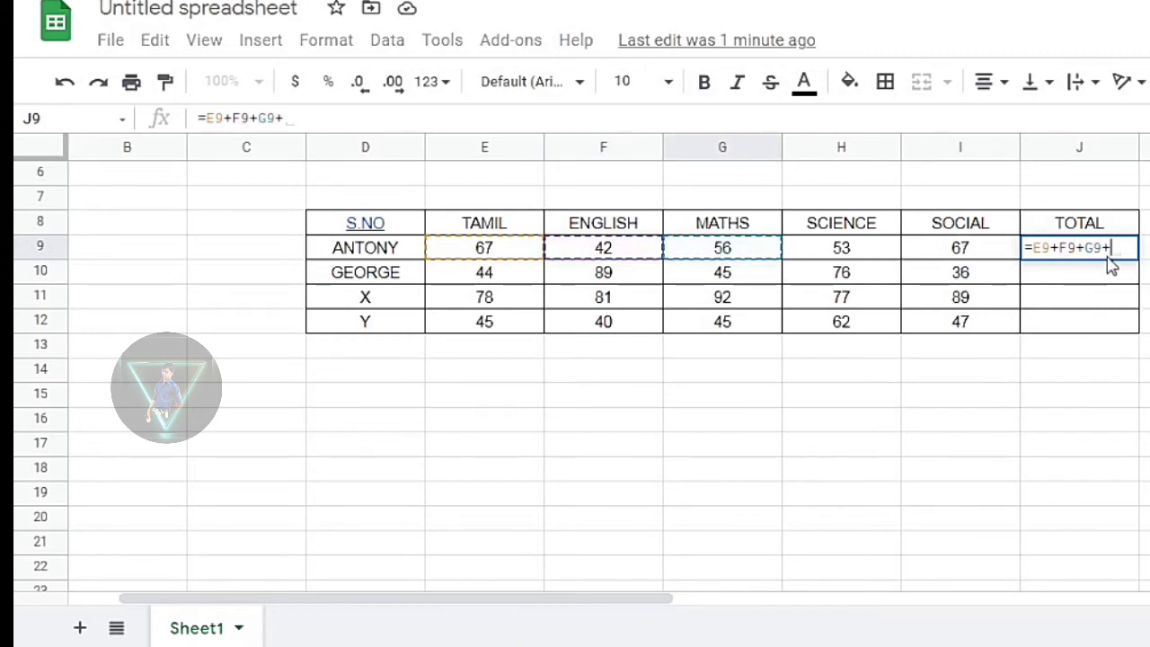
click(812, 252)
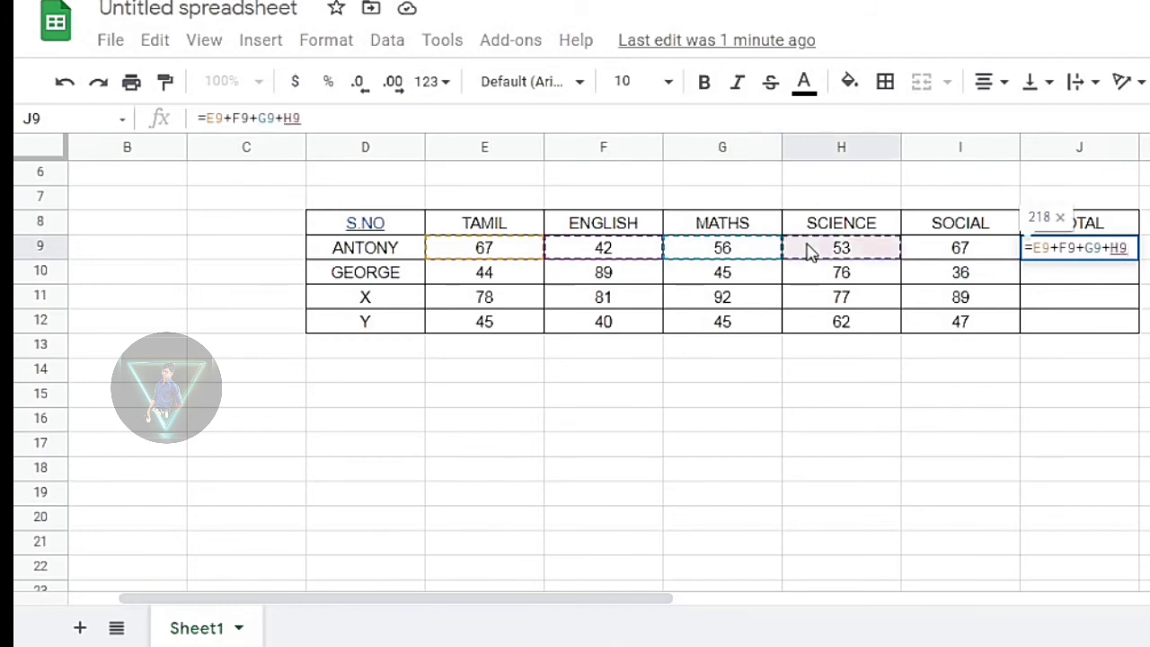
text(+)
click(969, 253)
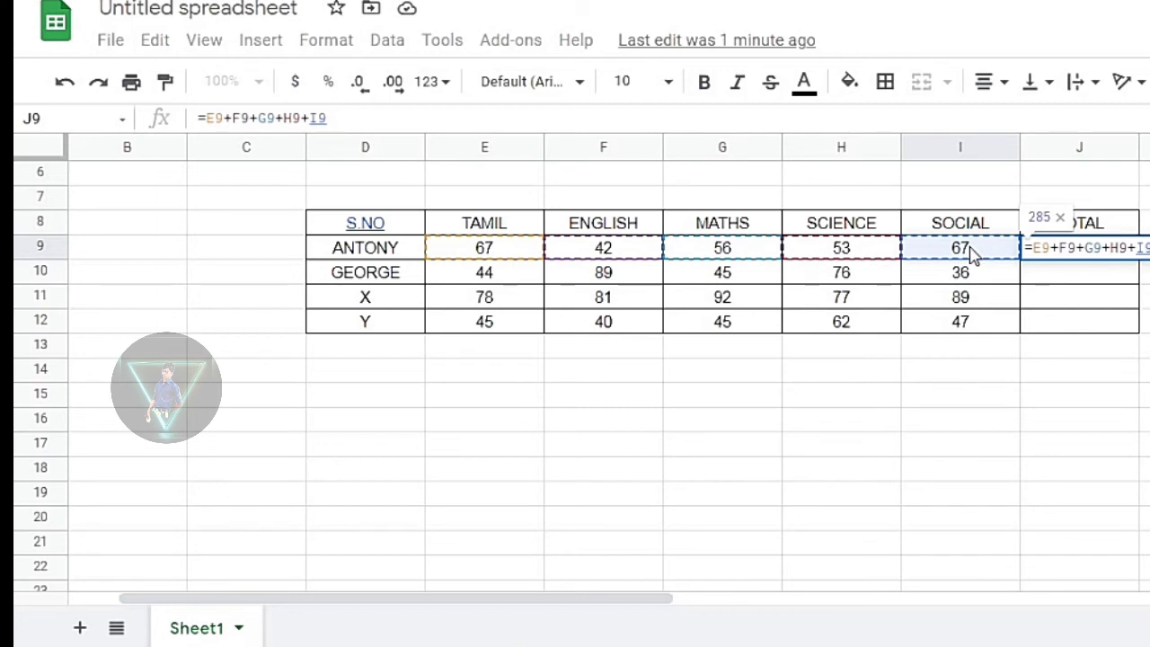
key(Return)
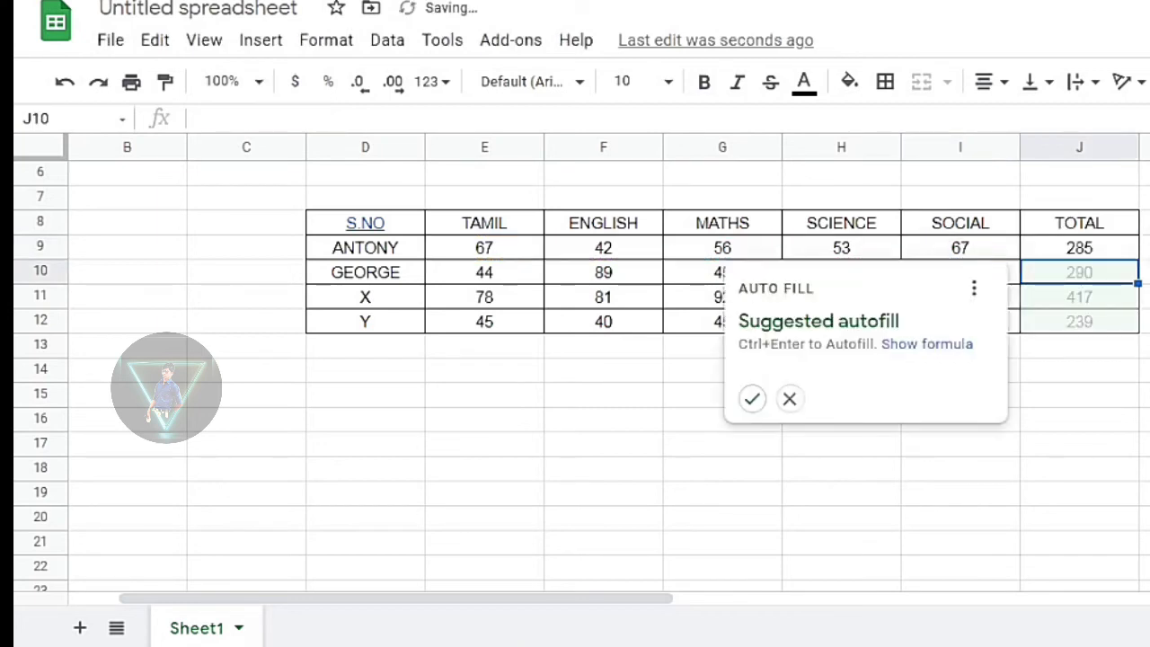
click(1145, 248)
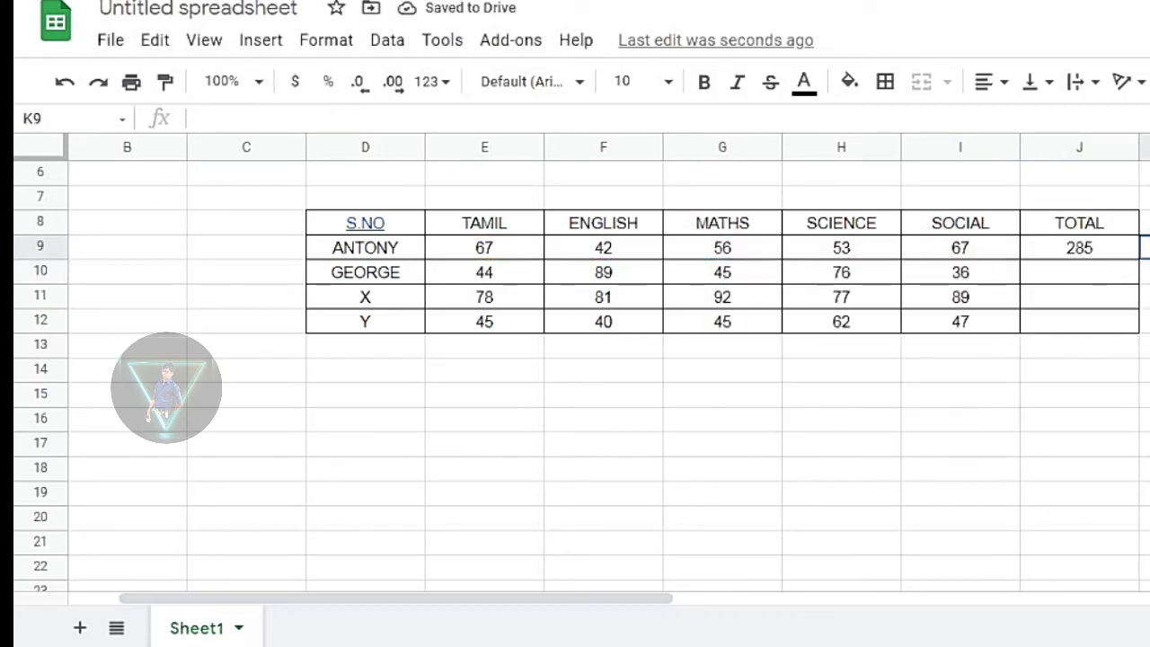
click(1145, 297)
click(1095, 253)
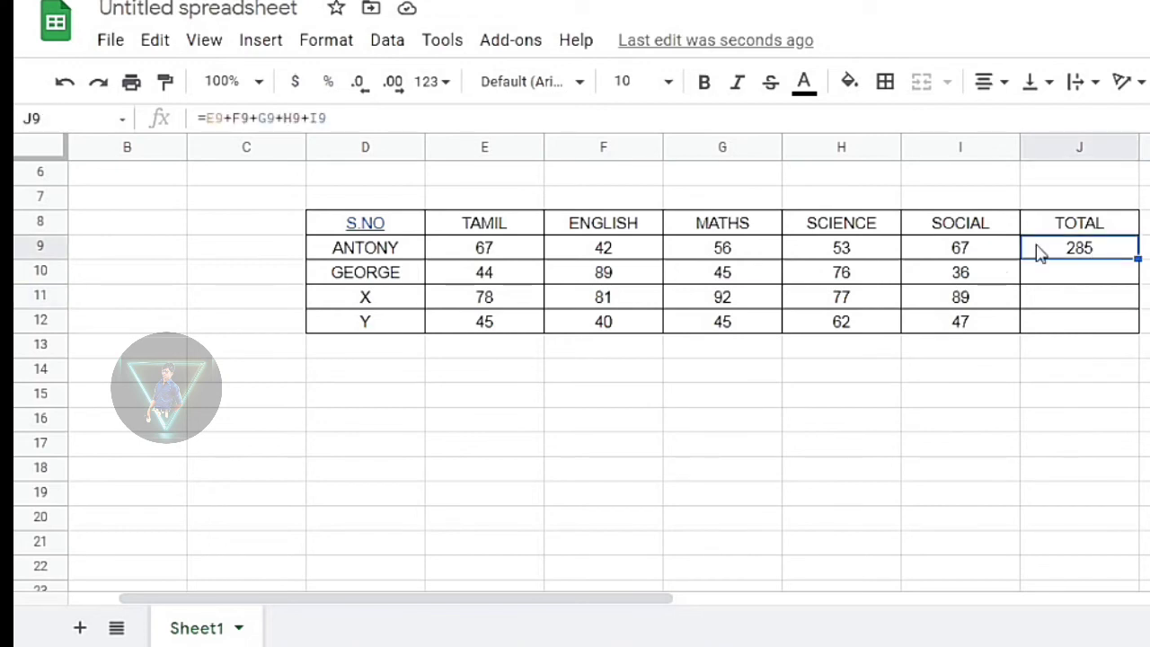
click(1145, 345)
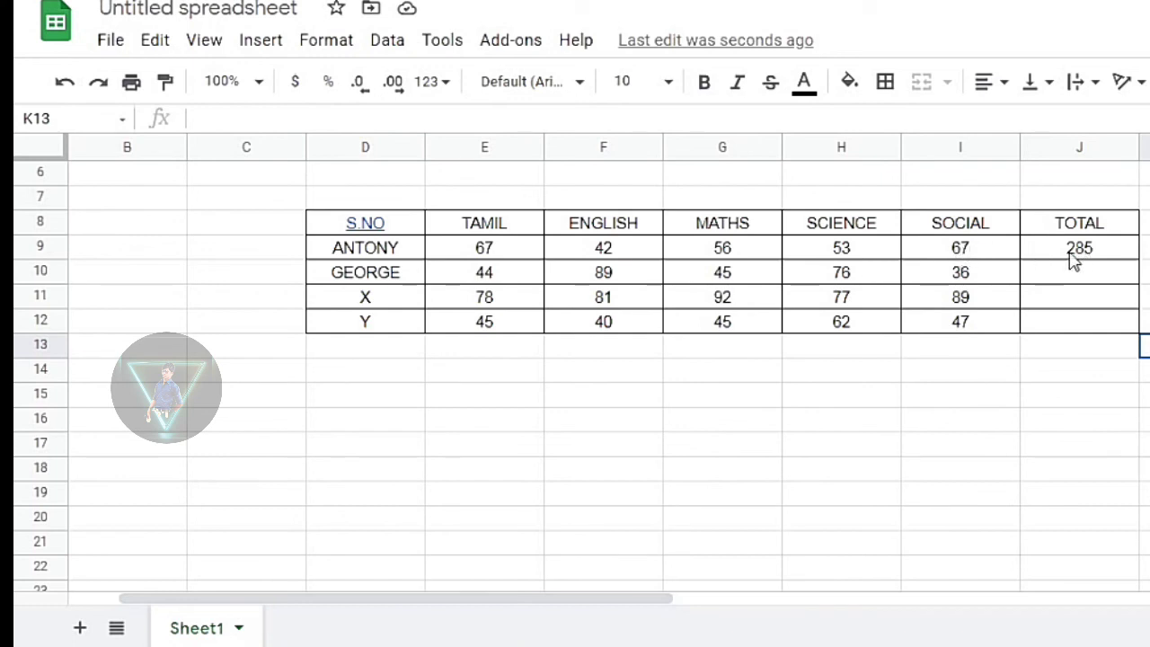
Change ANTONY's SOCIAL mark in I9 to 76, so his total becomes 294
double_click(986, 254)
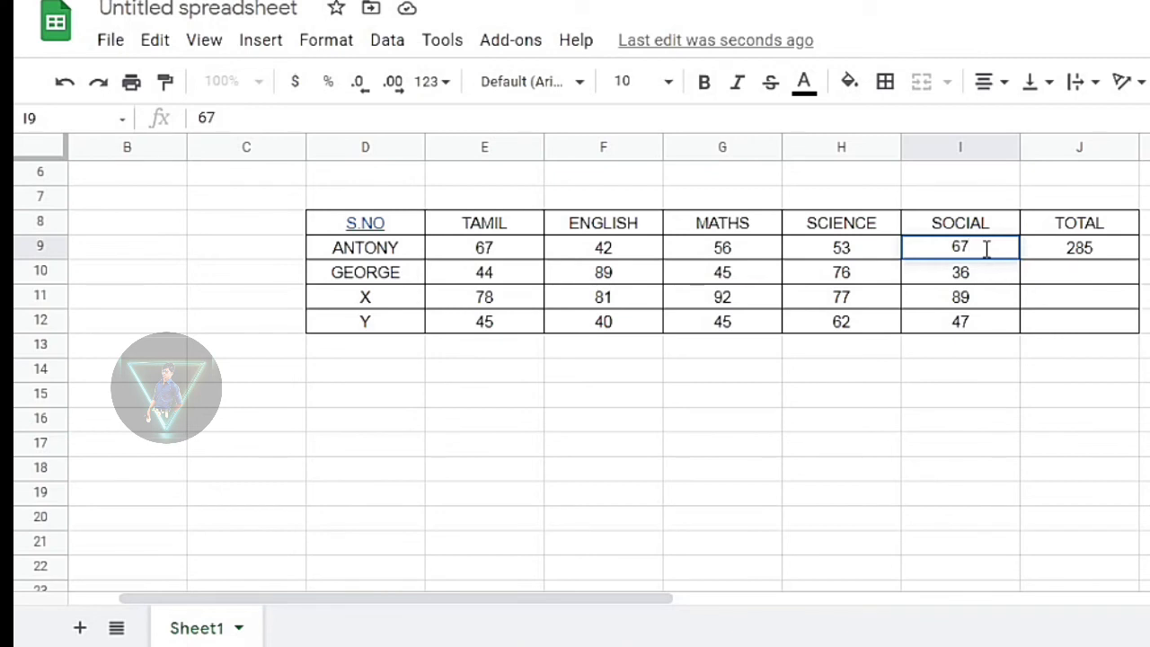
key(BackSpace)
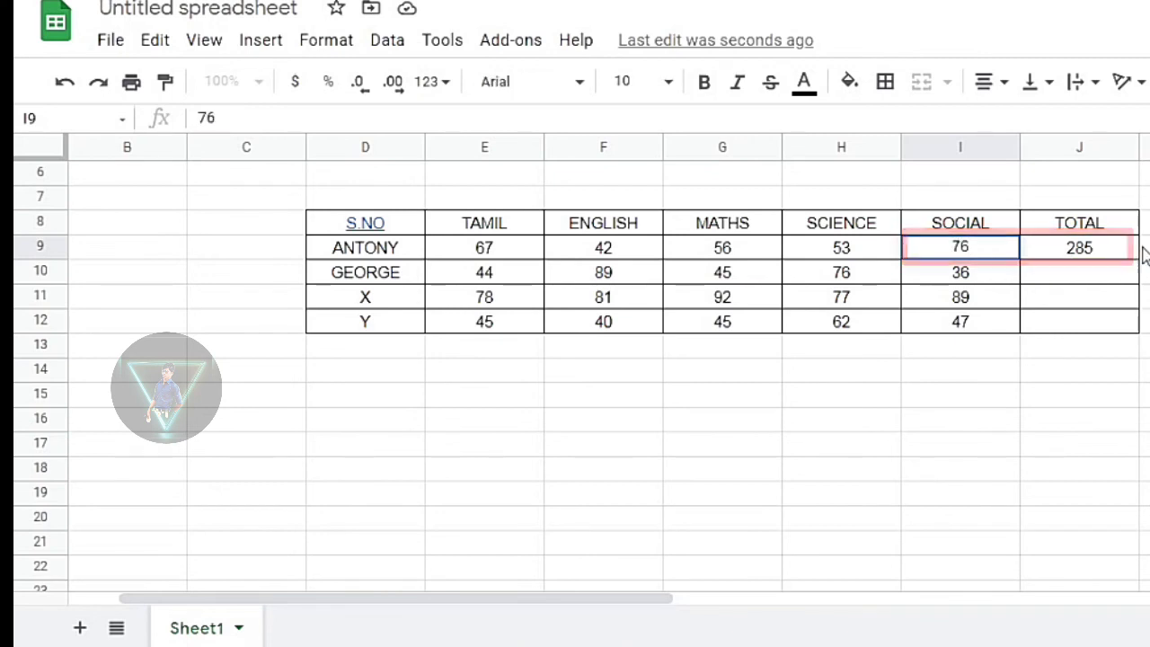
key(Tab)
key(Tab)
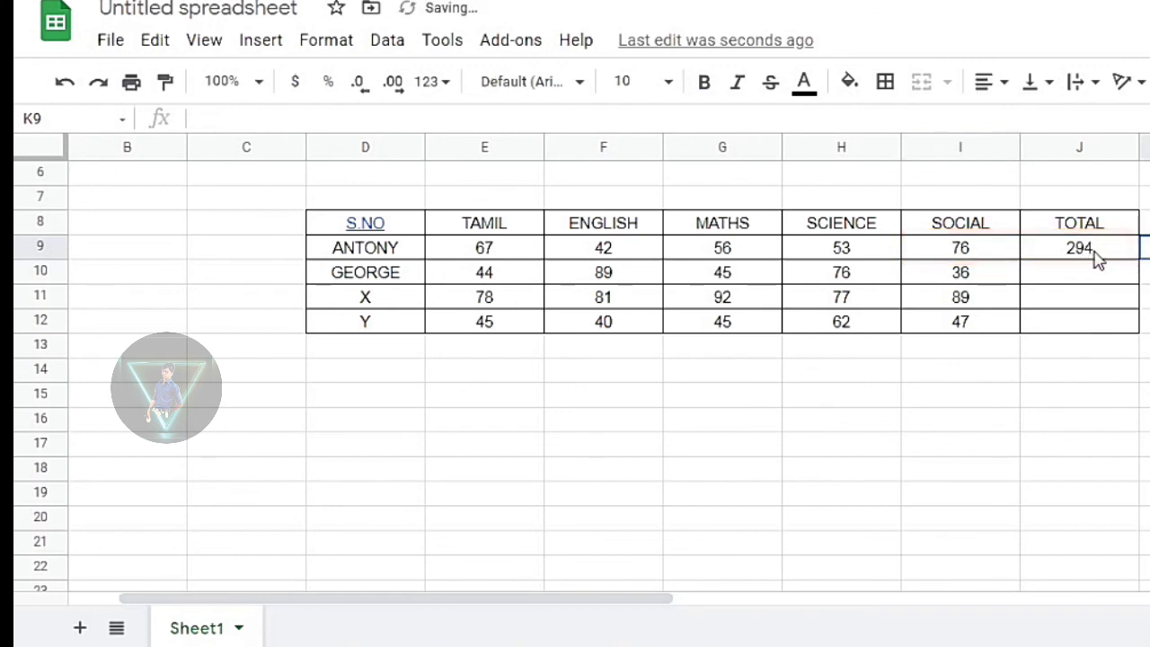
click(1145, 321)
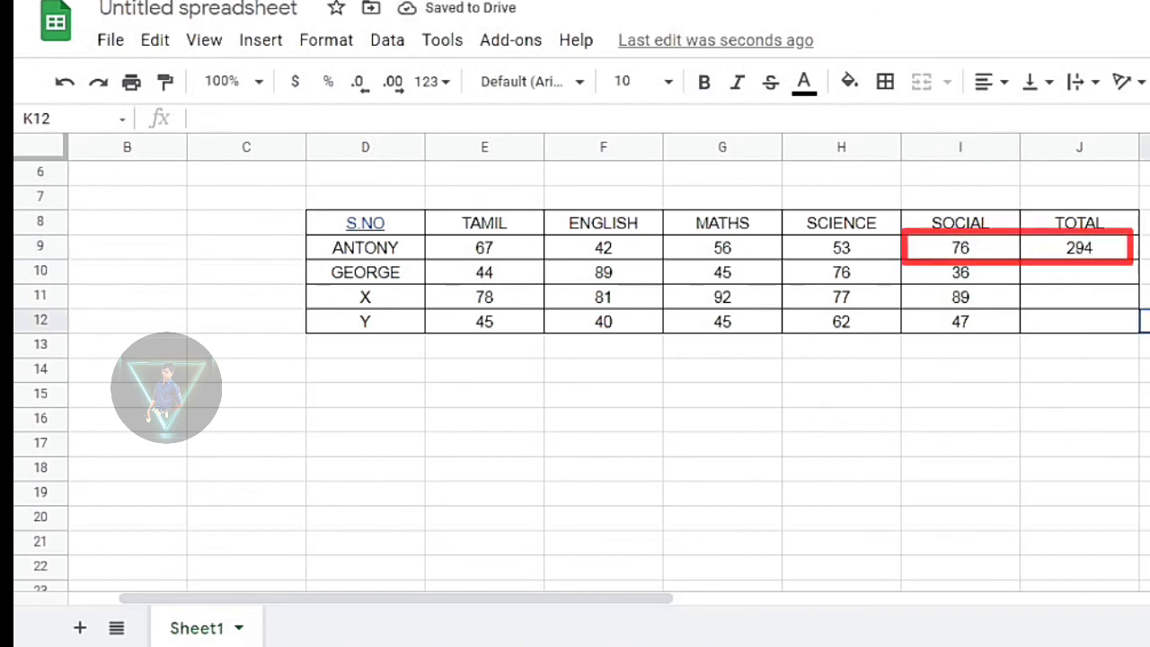
double_click(1064, 277)
text(=)
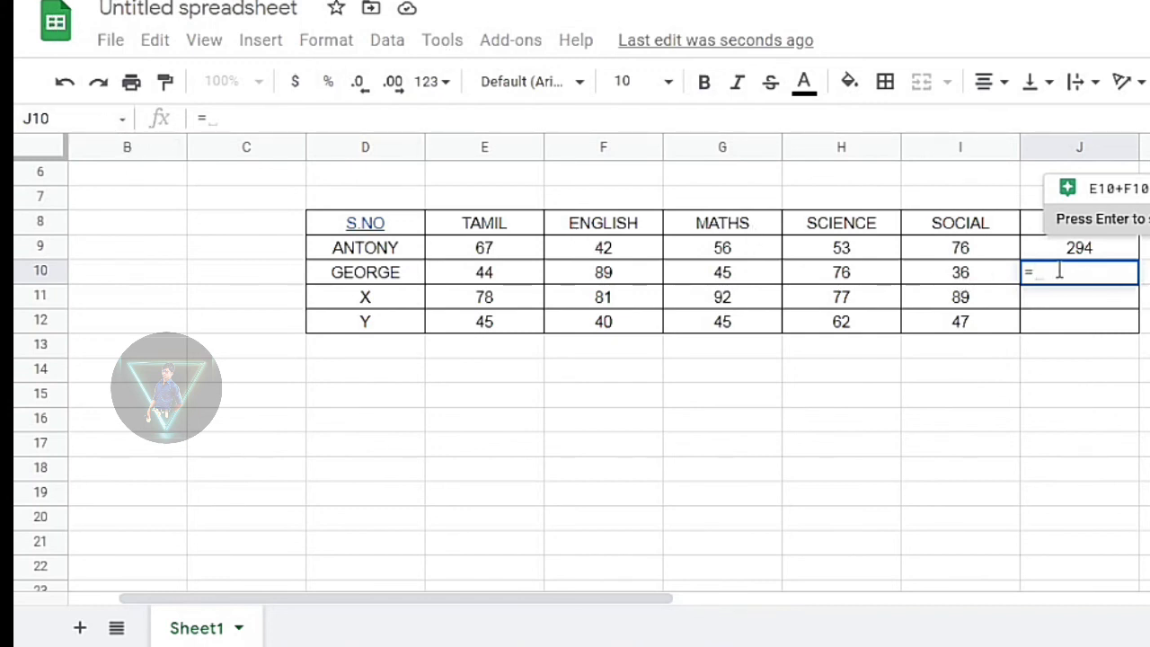
text(sum)
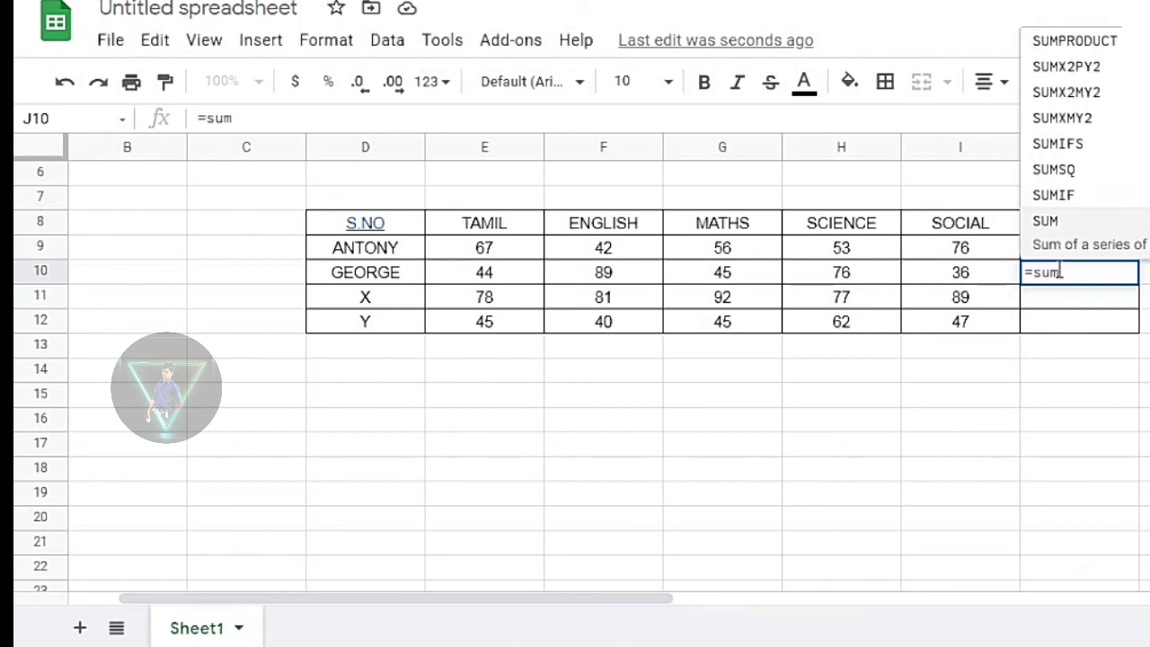
text(()
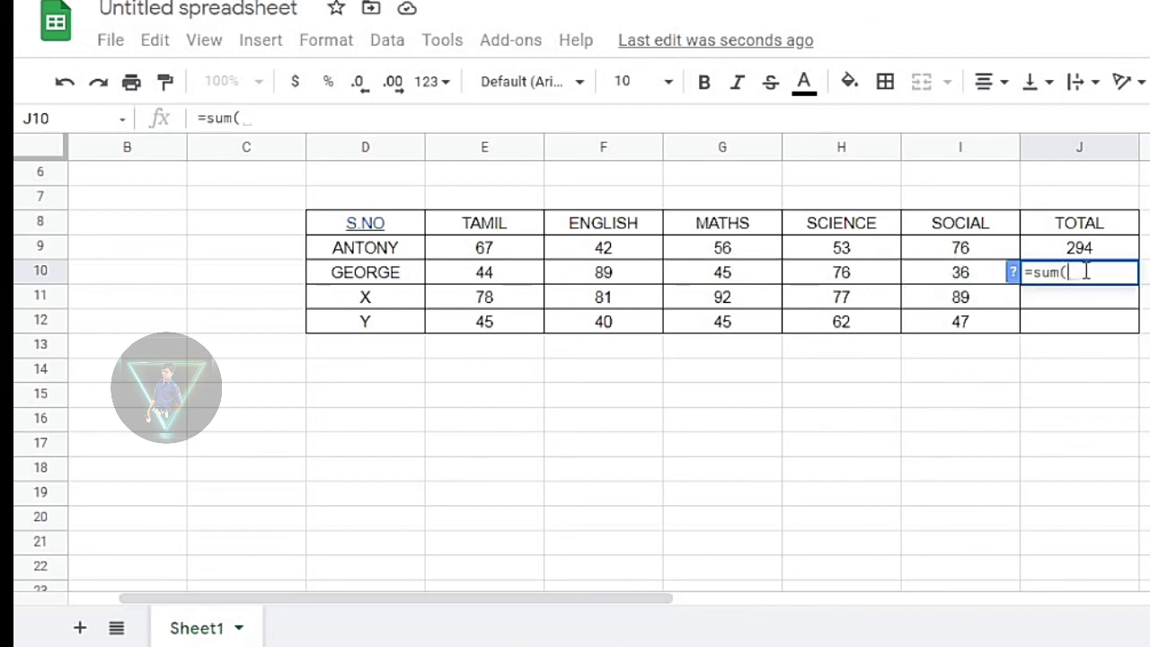
key(BackSpace)
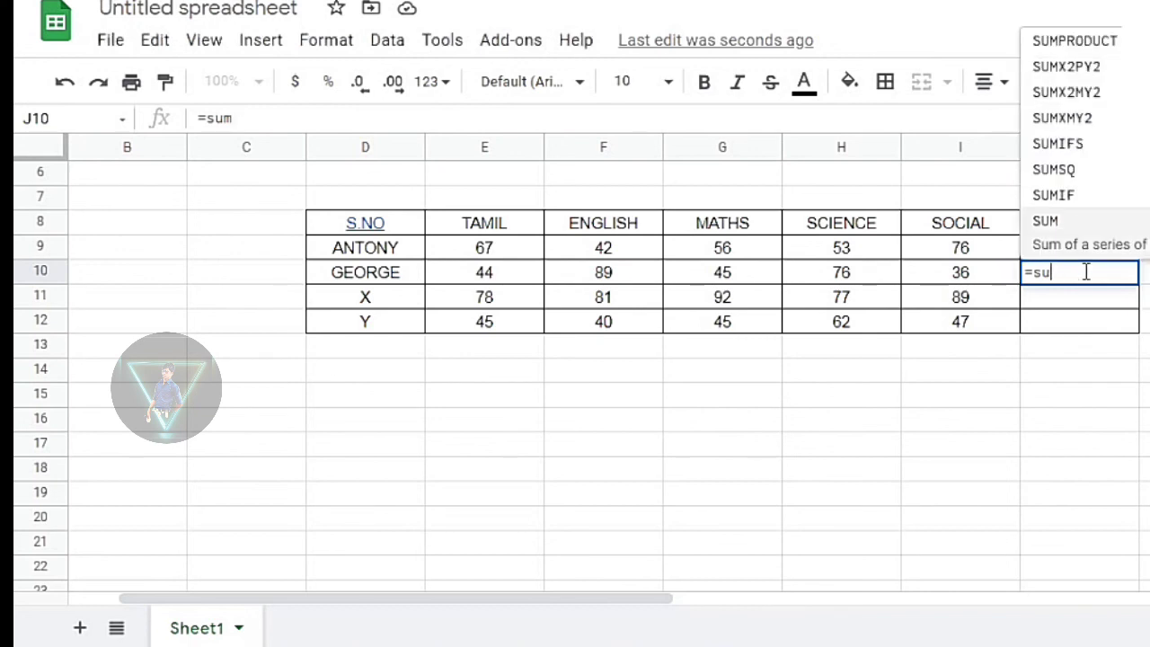
key(BackSpace)
key(BackSpace)
key(BackSpace)
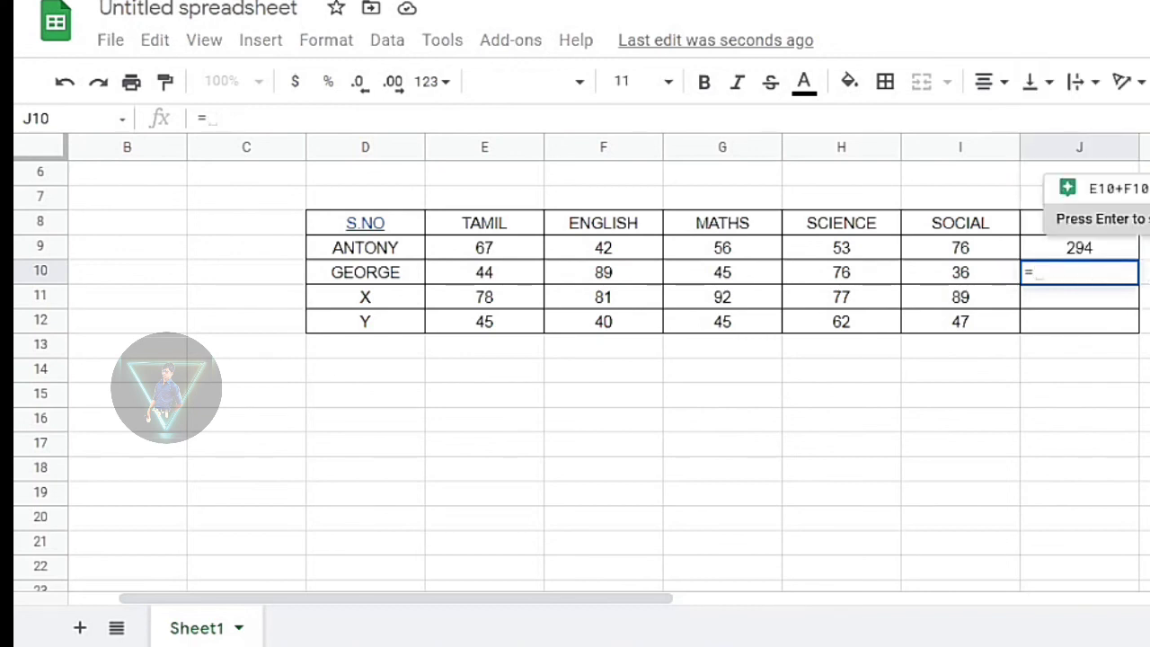
key(Right)
key(BackSpace)
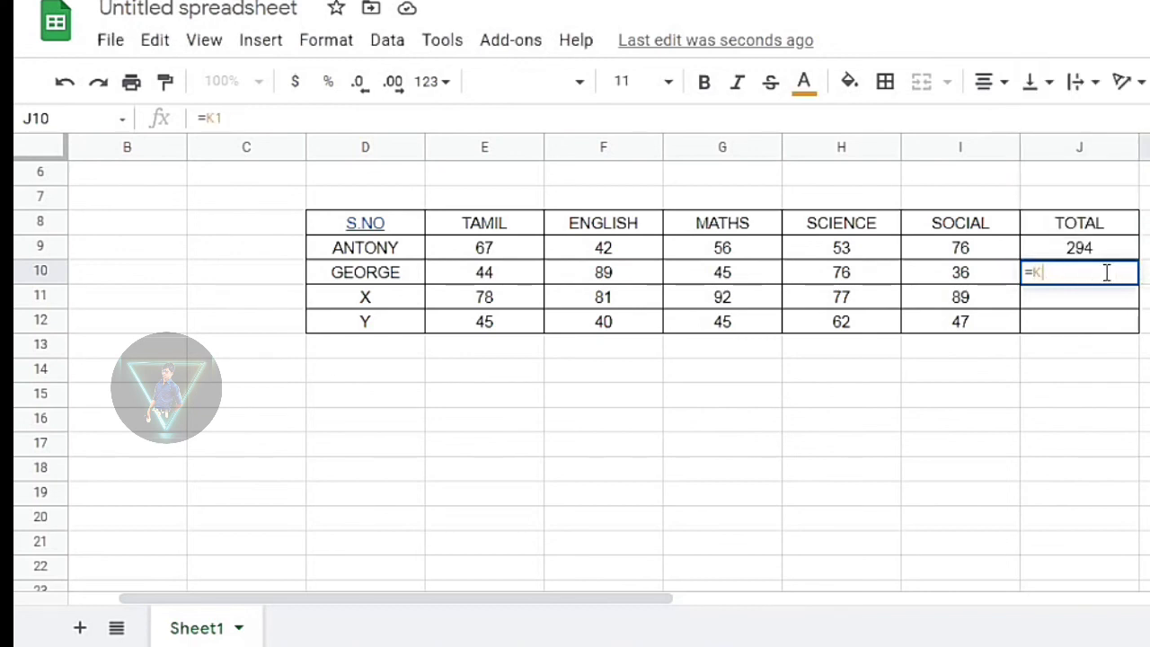
key(BackSpace)
key(BackSpace)
key(BackSpace)
key(Return)
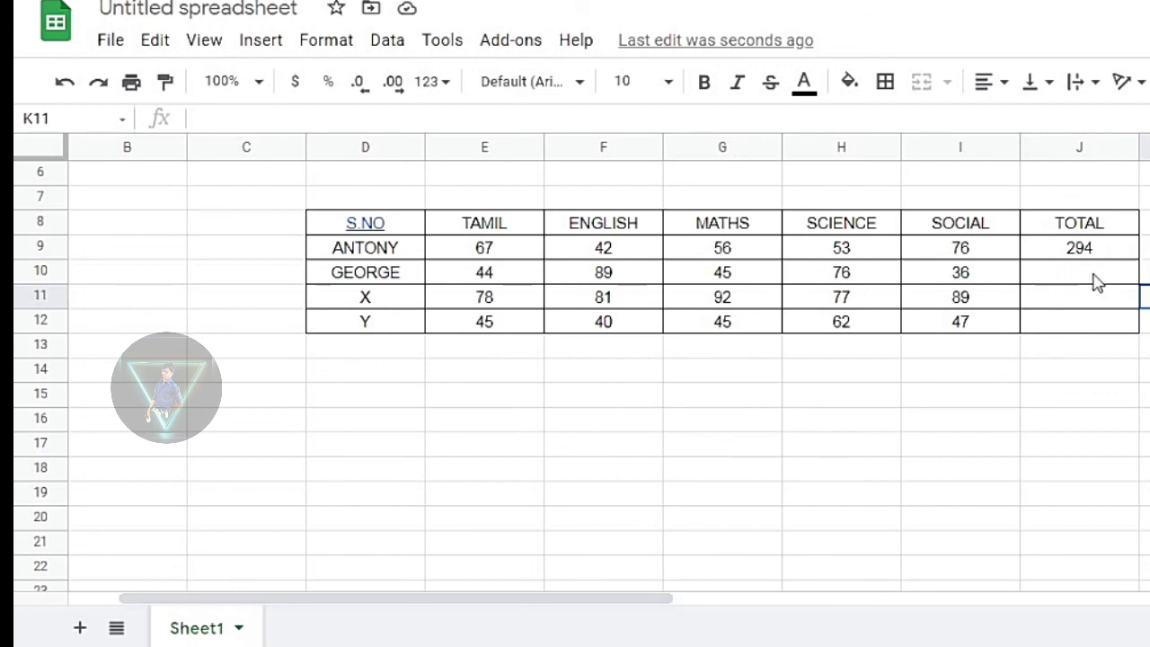
key(Up)
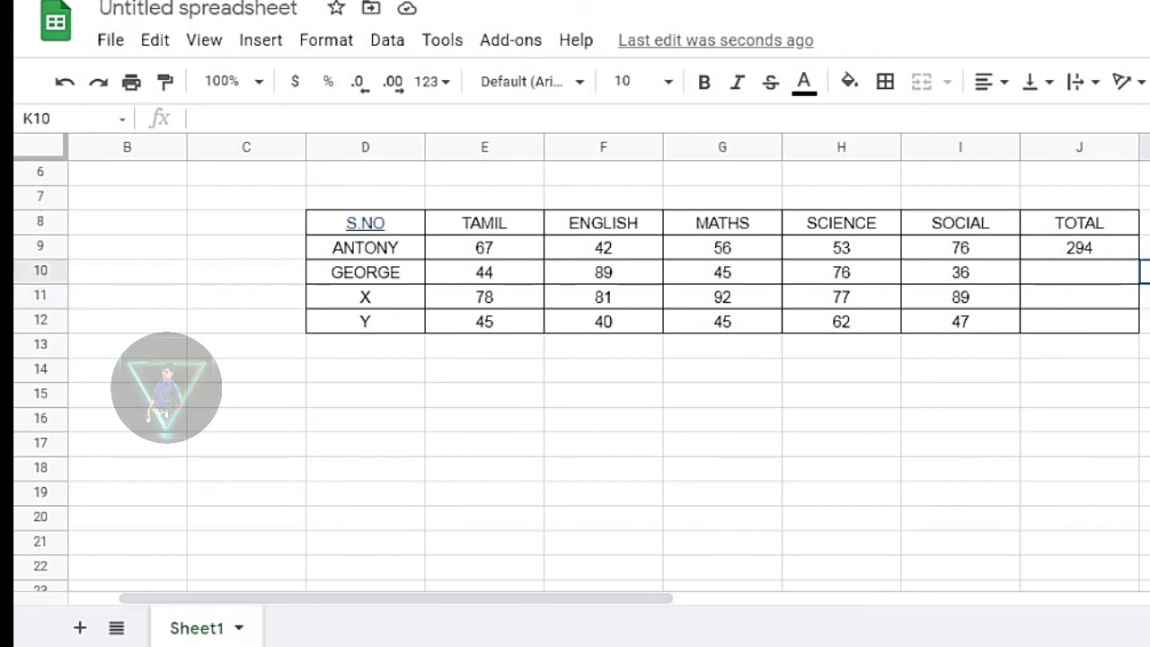
key(Down)
key(Down)
key(Down)
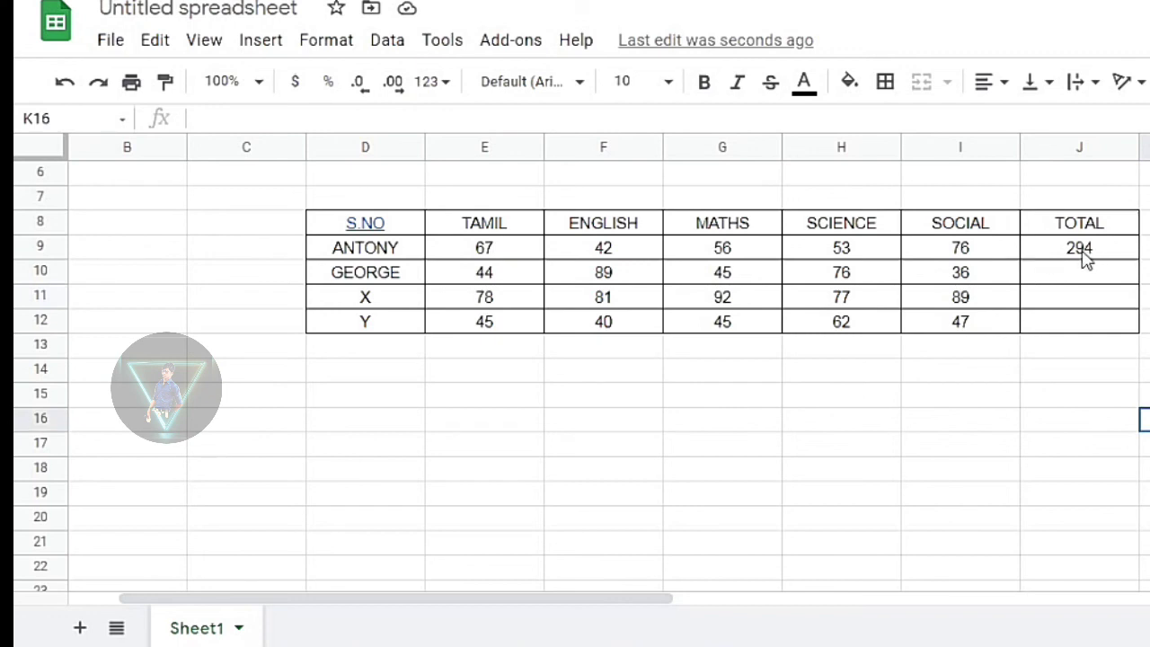
Fill J9's formula down to J12, giving GEORGE 290, X 417 and Y 239
click(1097, 256)
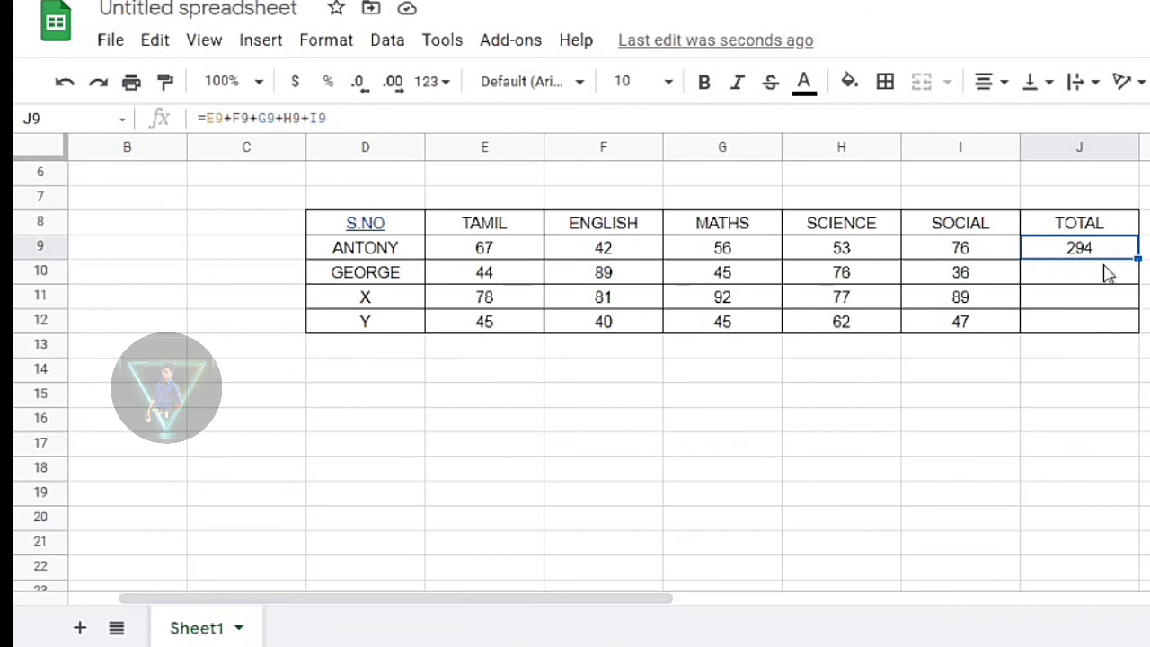
click(1104, 279)
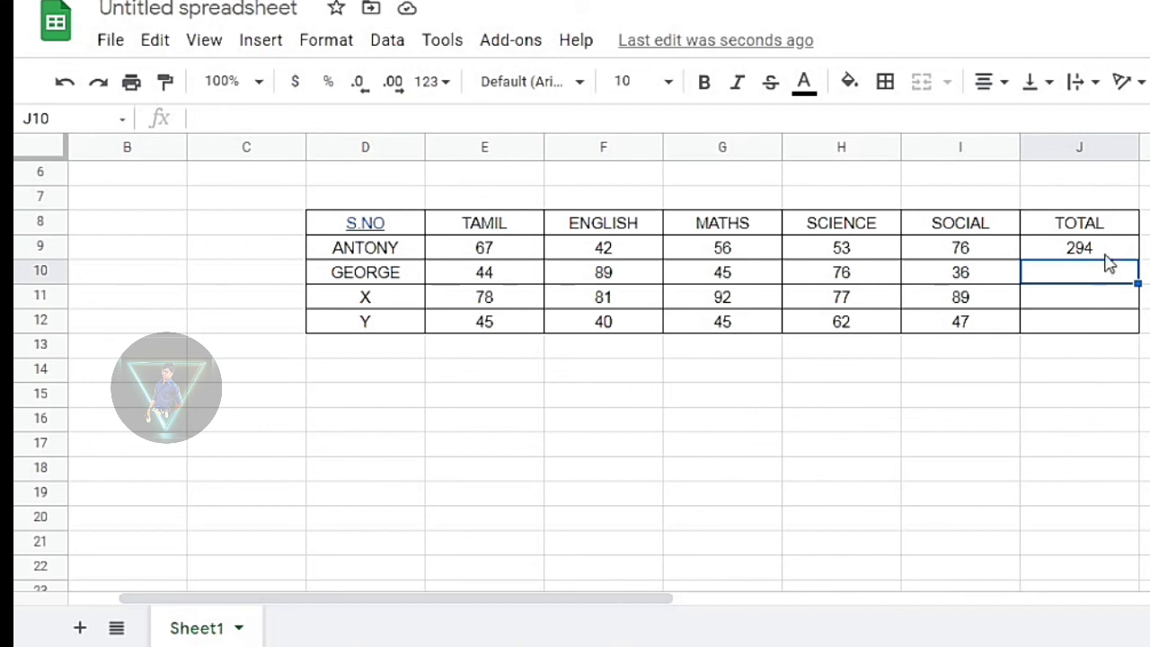
click(1105, 254)
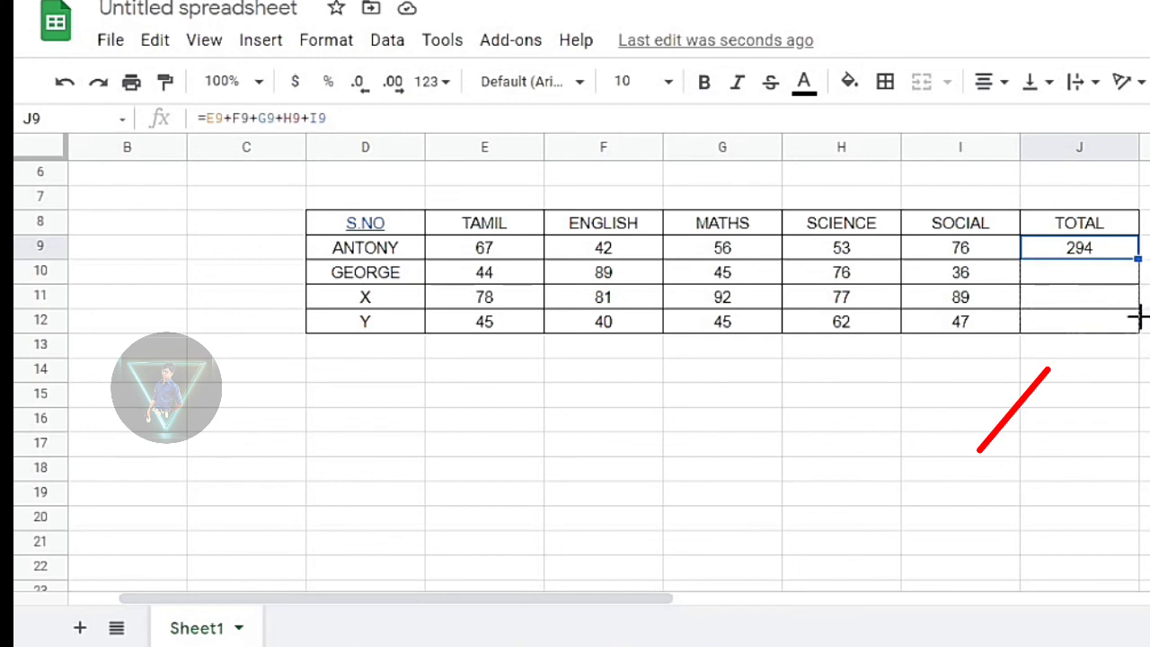
drag(1138, 258, 1138, 327)
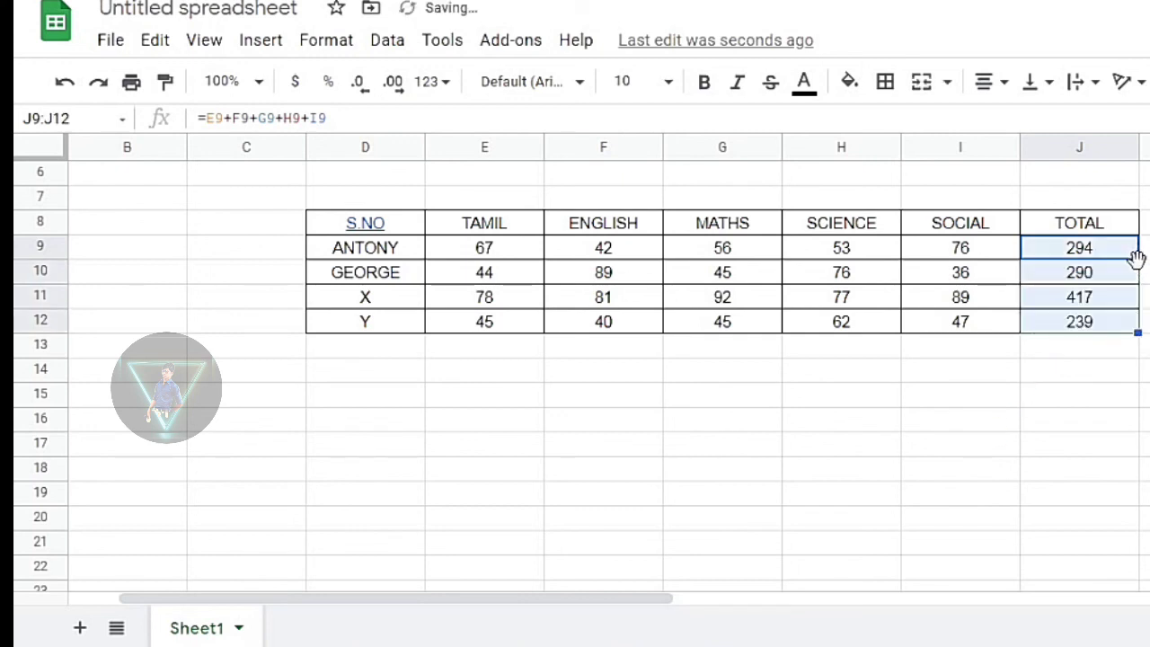
click(1144, 272)
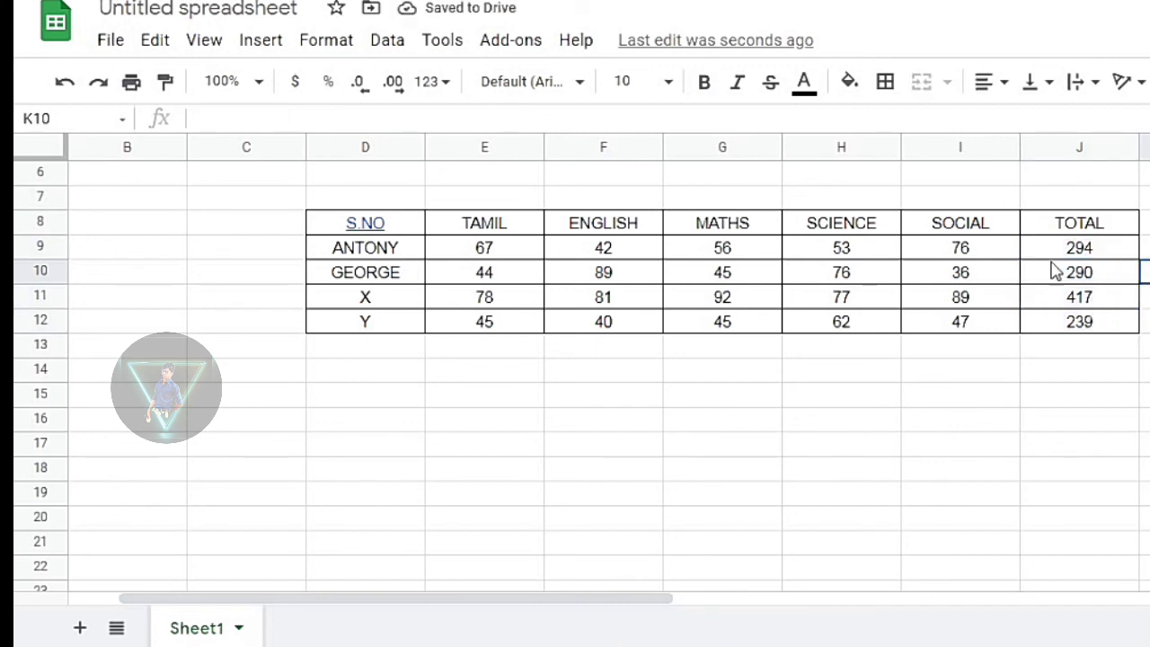